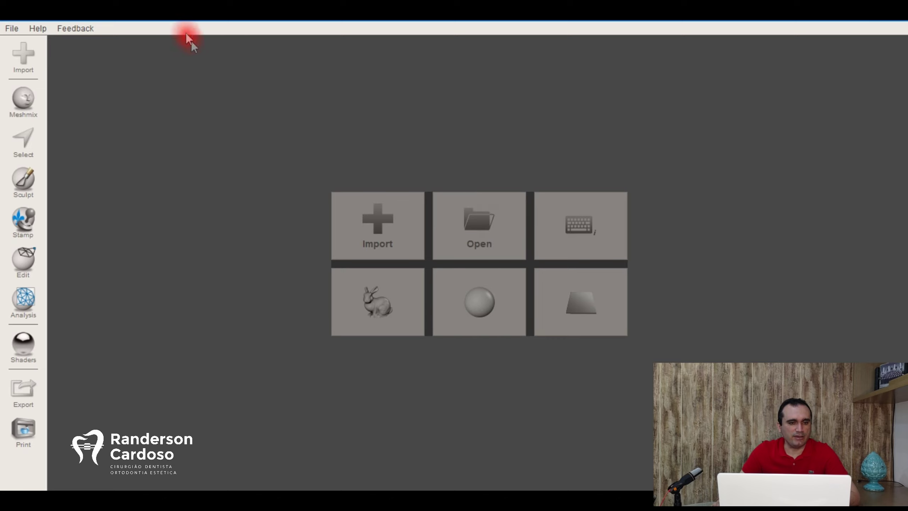
left_click(8, 29)
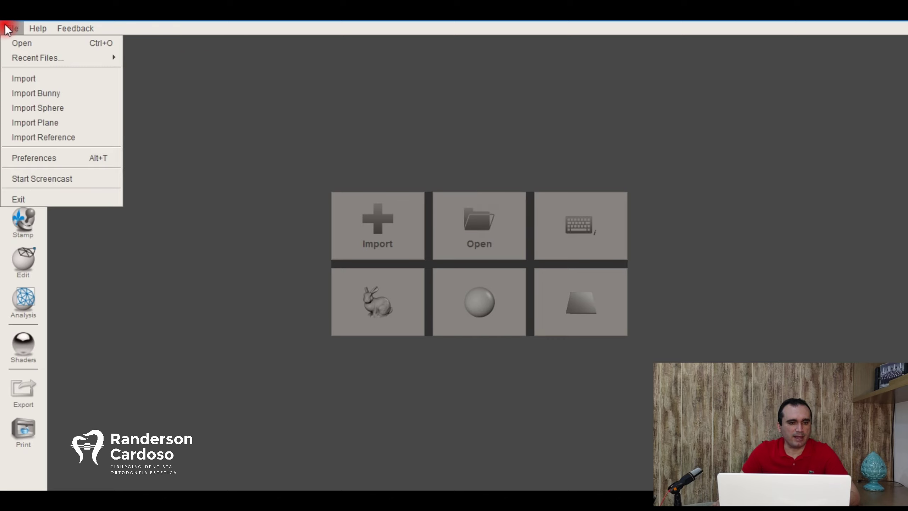
left_click(14, 46)
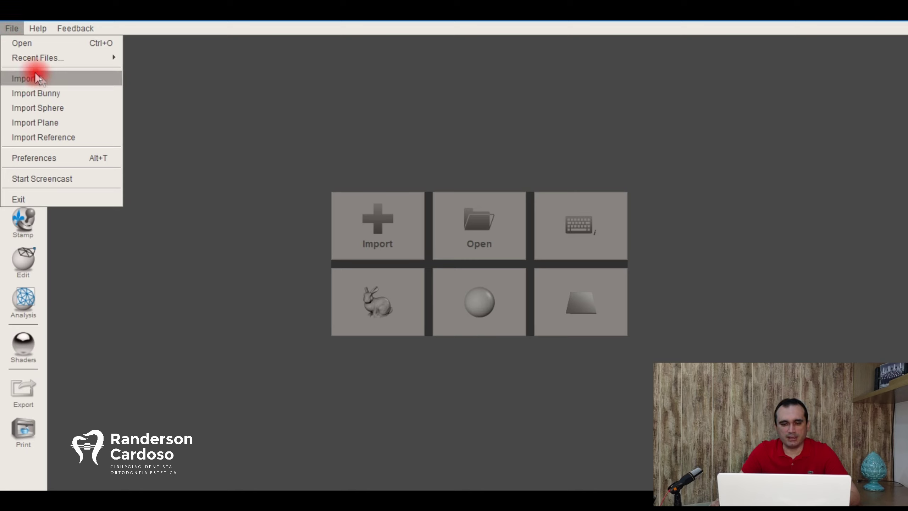
left_click(339, 122)
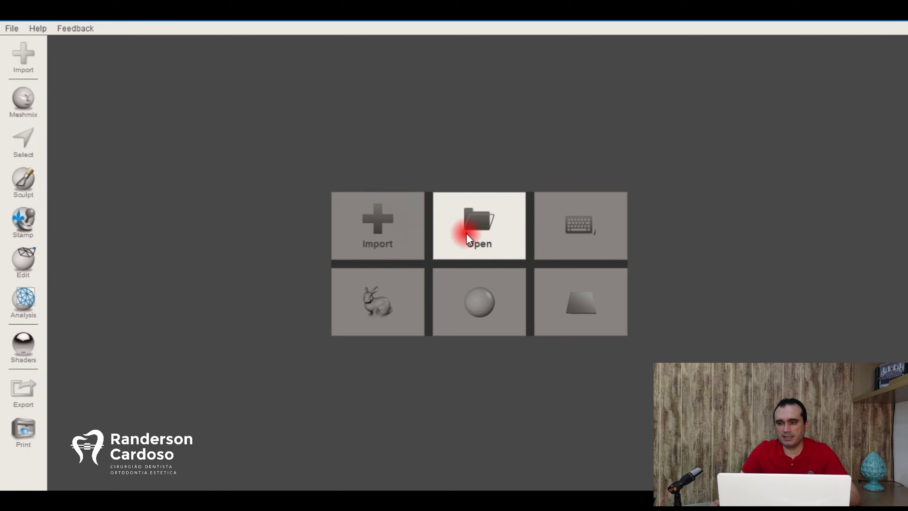
Restore the Meshmixer window to a smaller size and open the escaneamento folder beside it.
double_click(760, 18)
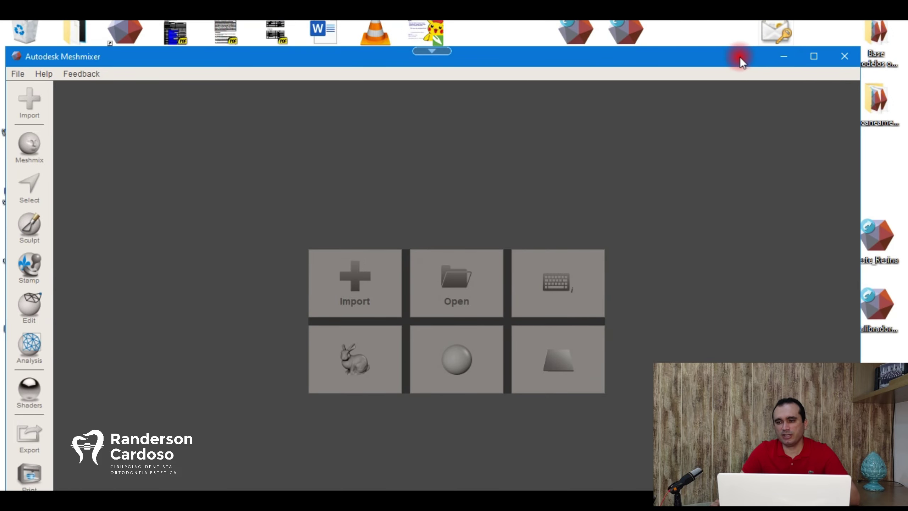
left_click_drag(740, 57, 708, 23)
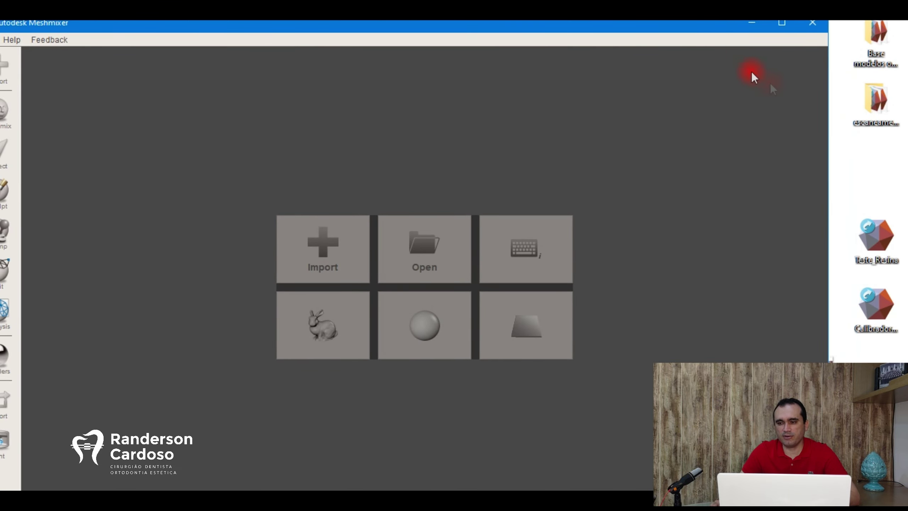
double_click(884, 112)
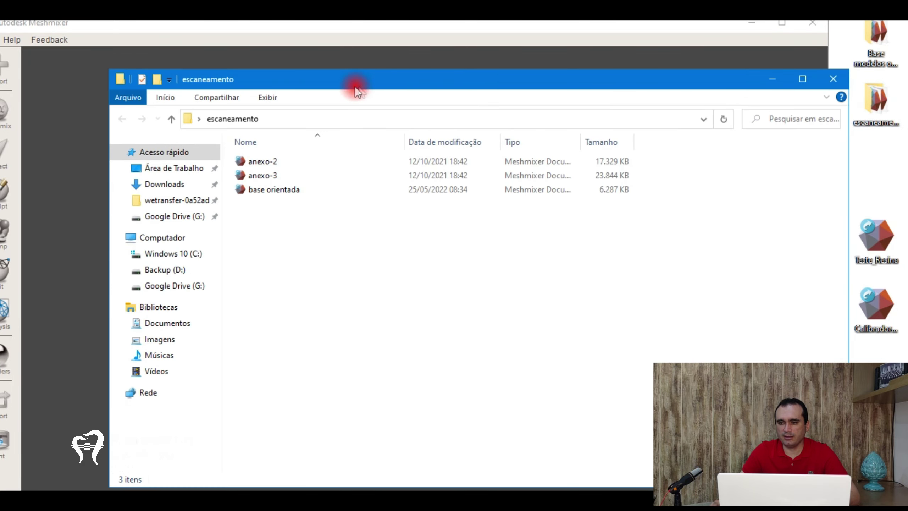
left_click_drag(287, 81, 776, 95)
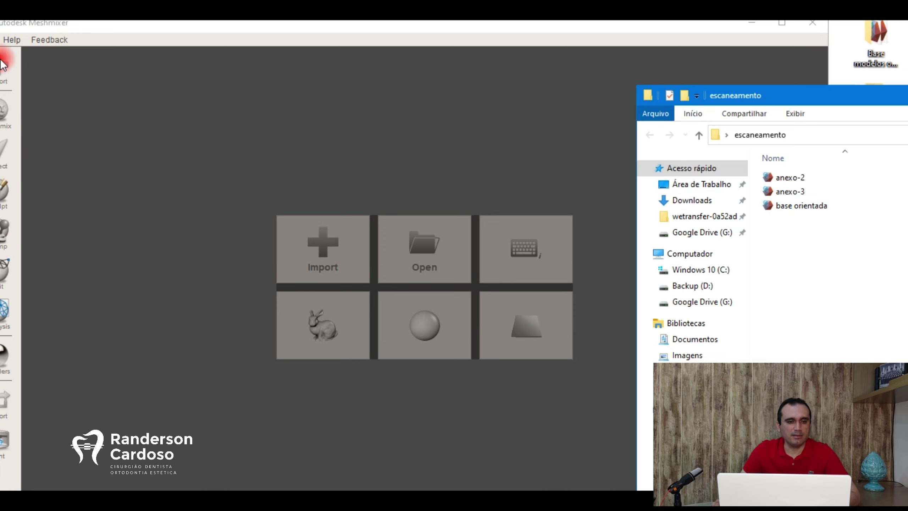
left_click_drag(86, 24, 130, 24)
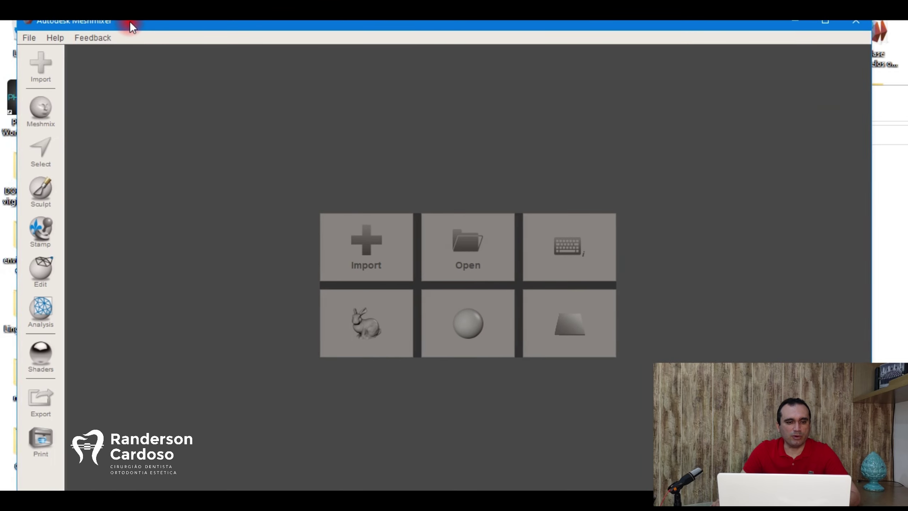
left_click(40, 39)
left_click(268, 95)
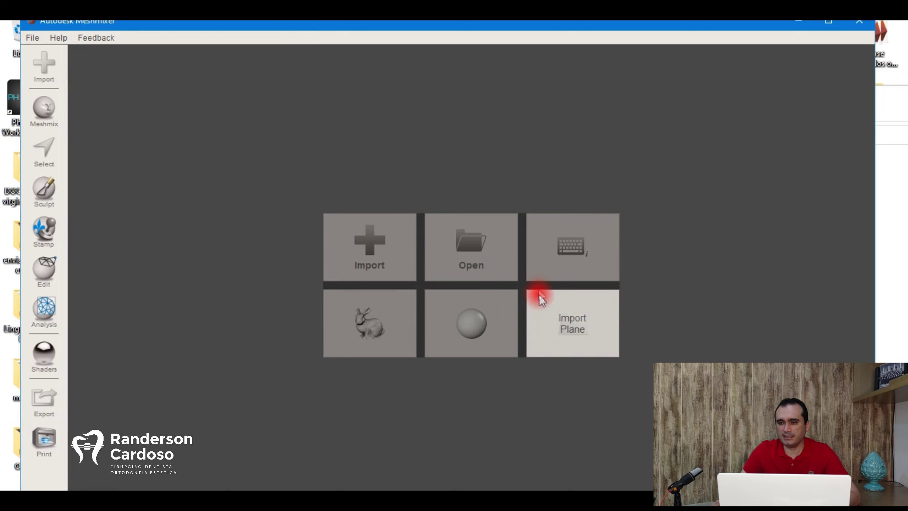
left_click_drag(761, 27, 655, 23)
Load the anexo-2 scan from the escaneamento folder into the empty Meshmixer scene.
left_click(869, 90)
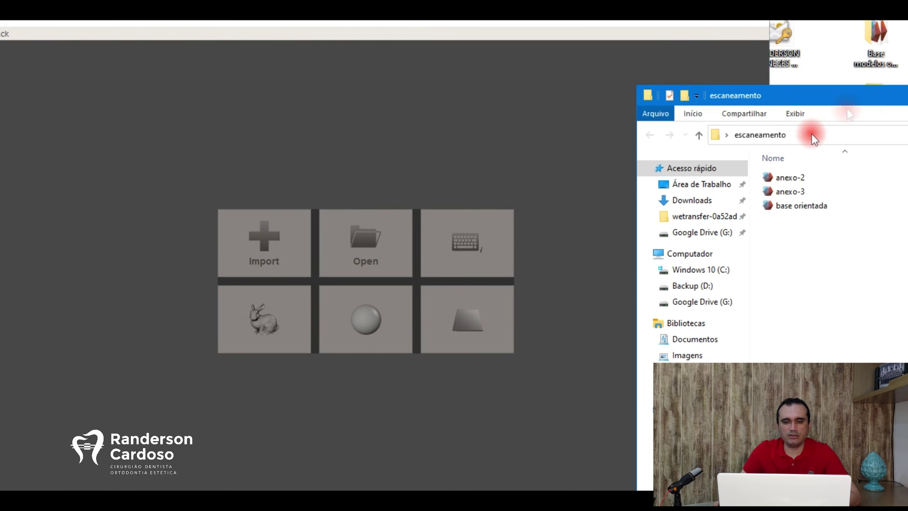
left_click(798, 179)
left_click_drag(800, 177, 451, 149)
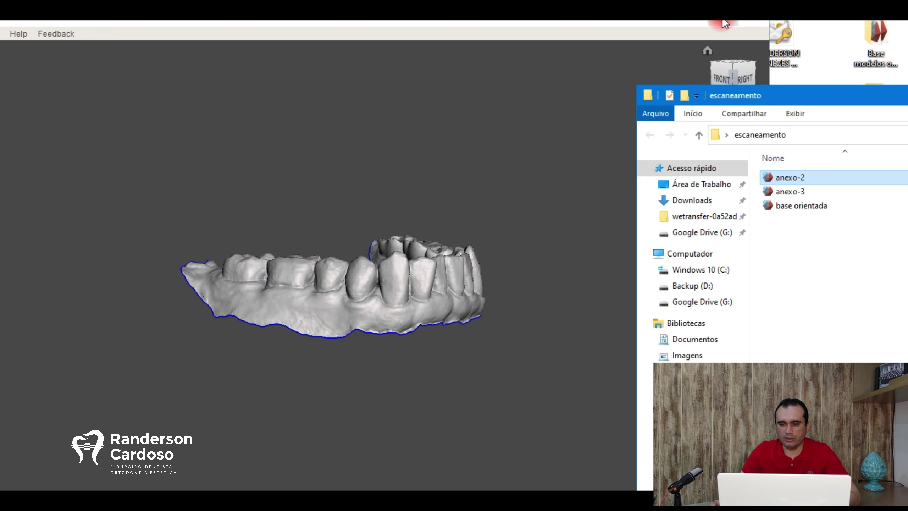
Append the anexo-3 scan from the escaneamento folder to the scene and maximize the Meshmixer window.
left_click(812, 191, "shift")
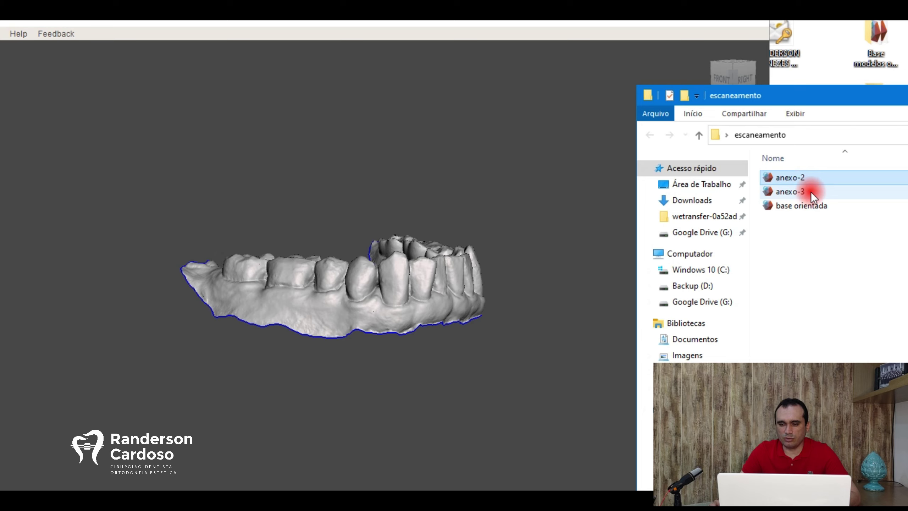
left_click(811, 192)
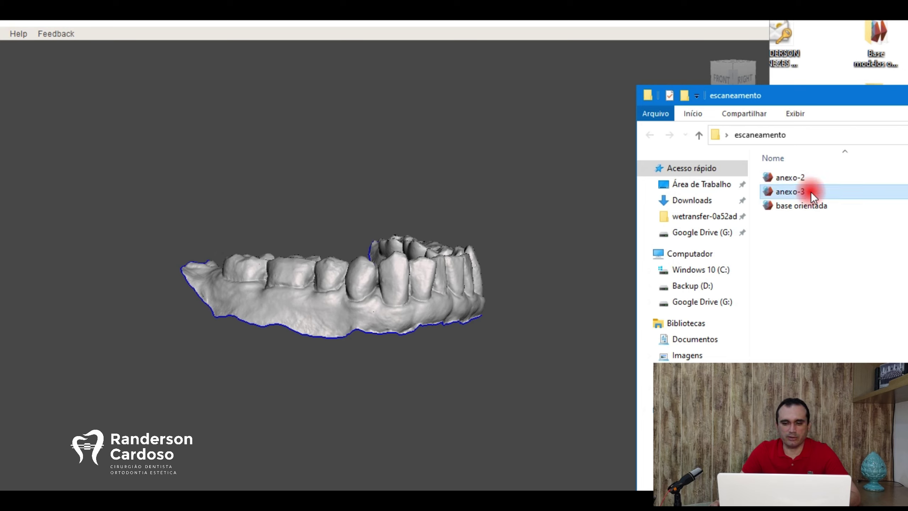
left_click_drag(811, 192, 407, 150)
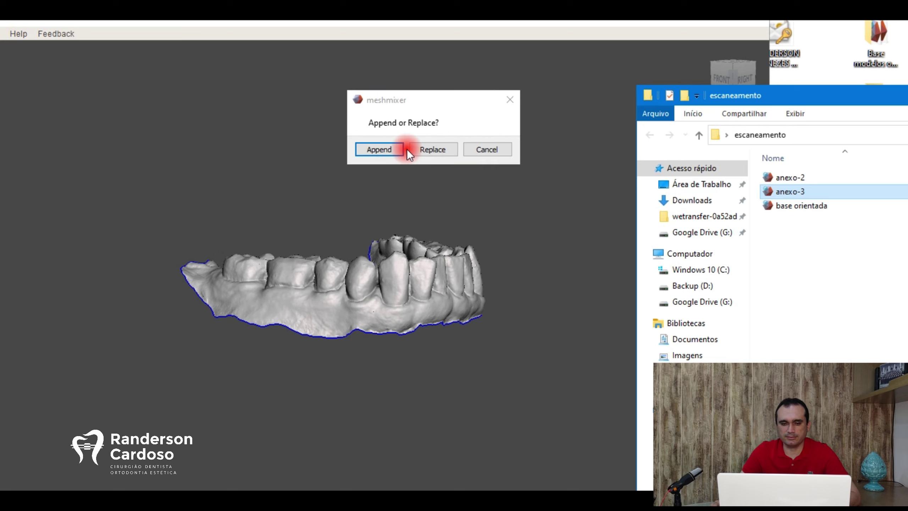
left_click(383, 151)
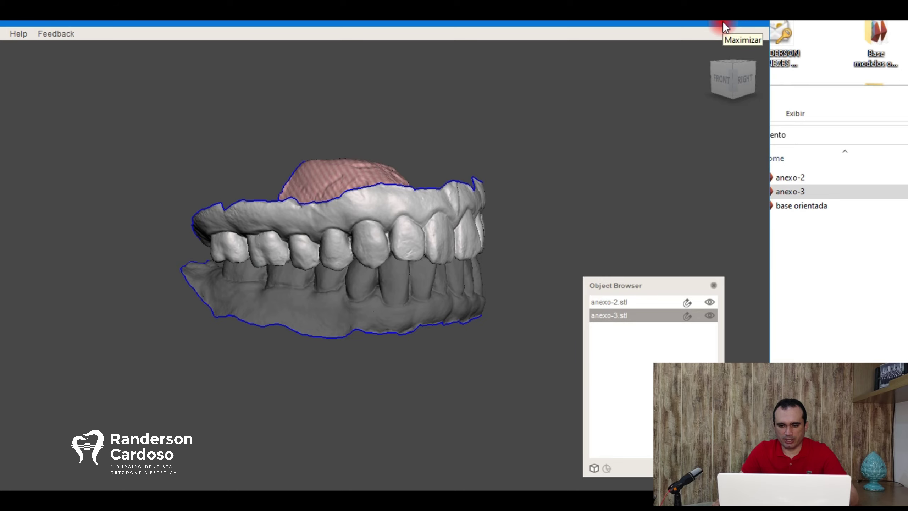
left_click(722, 21)
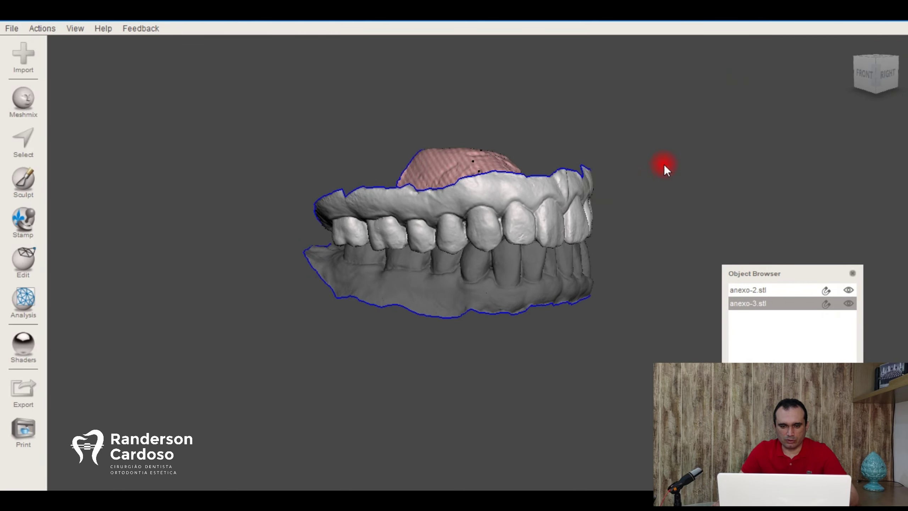
Orient both dental arches so the incisors face forward and set the current view as Front.
right_click_drag(664, 166, 349, 193)
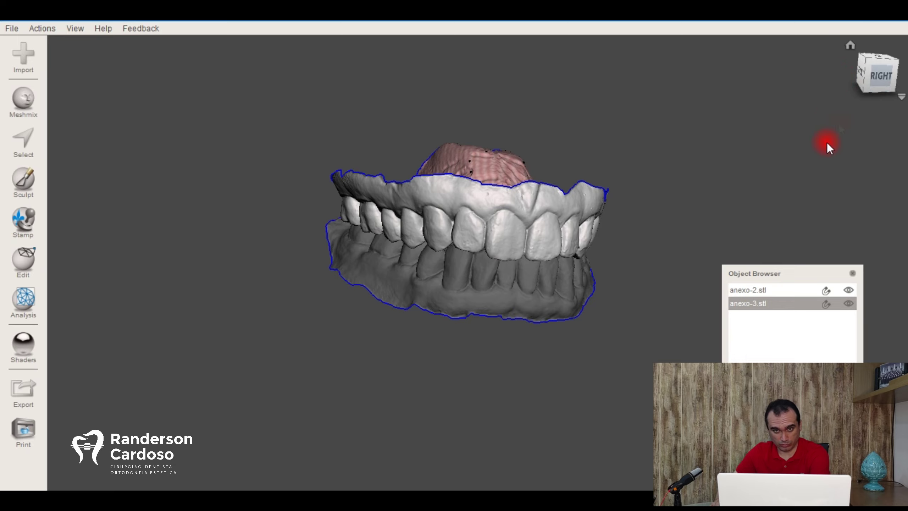
right_click_drag(683, 169, 668, 157)
right_click_drag(583, 95, 506, 137)
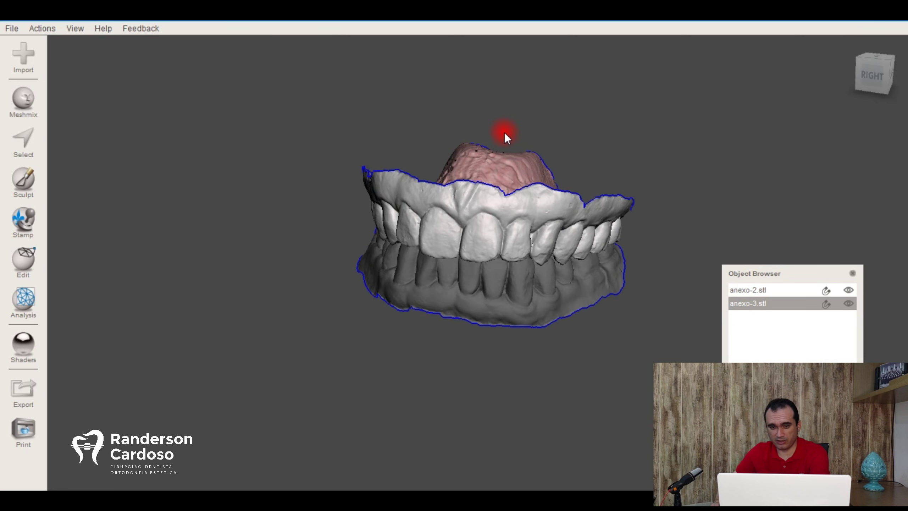
left_click(874, 78)
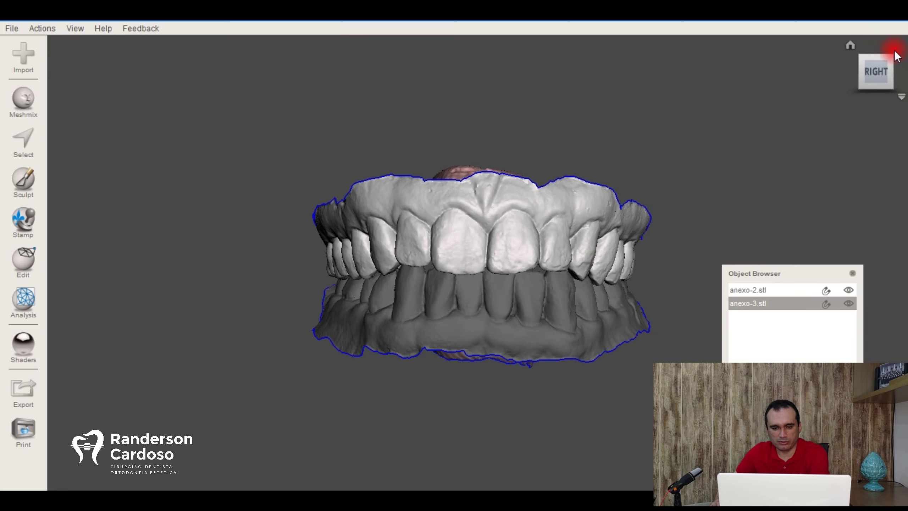
right_click_drag(248, 157, 243, 172)
right_click_drag(241, 254, 255, 261)
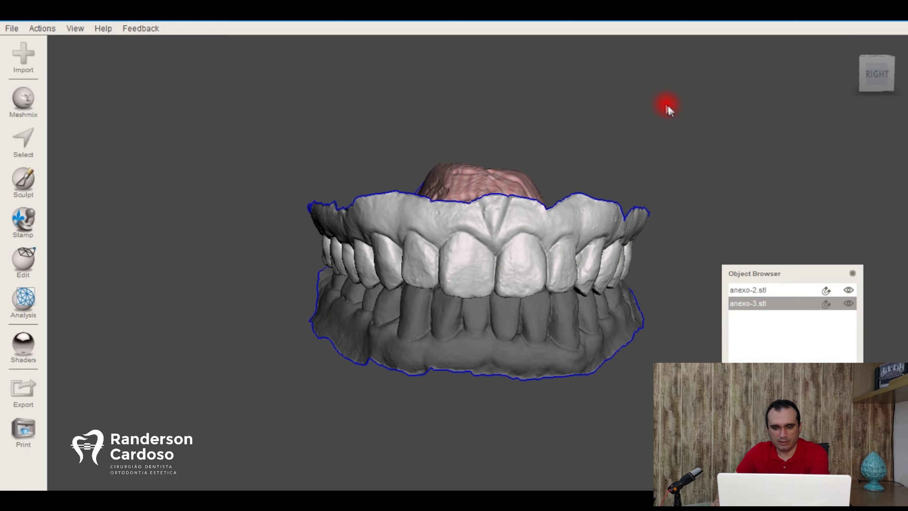
right_click_drag(665, 104, 640, 94)
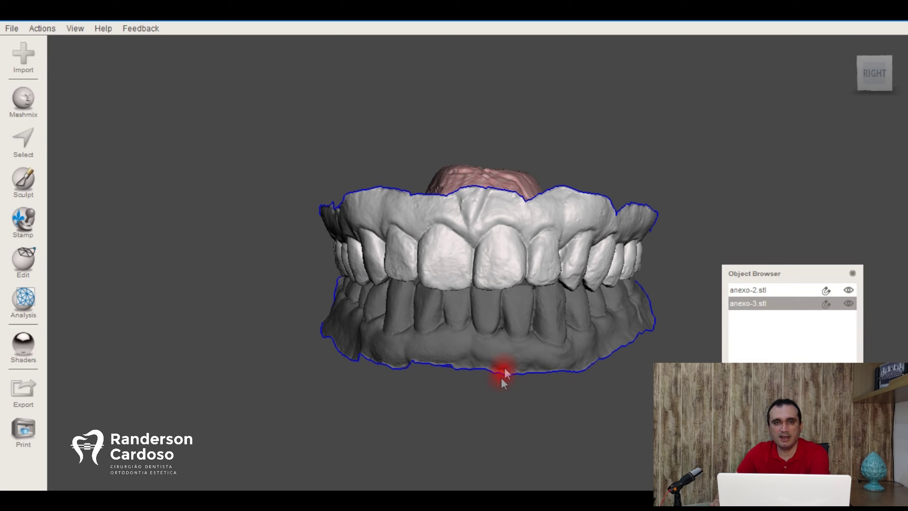
mouse_move(873, 71)
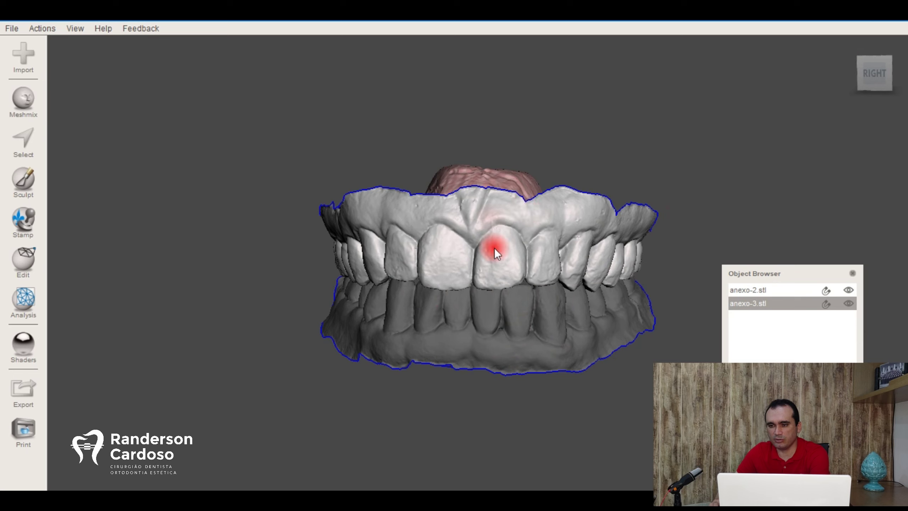
mouse_move(905, 98)
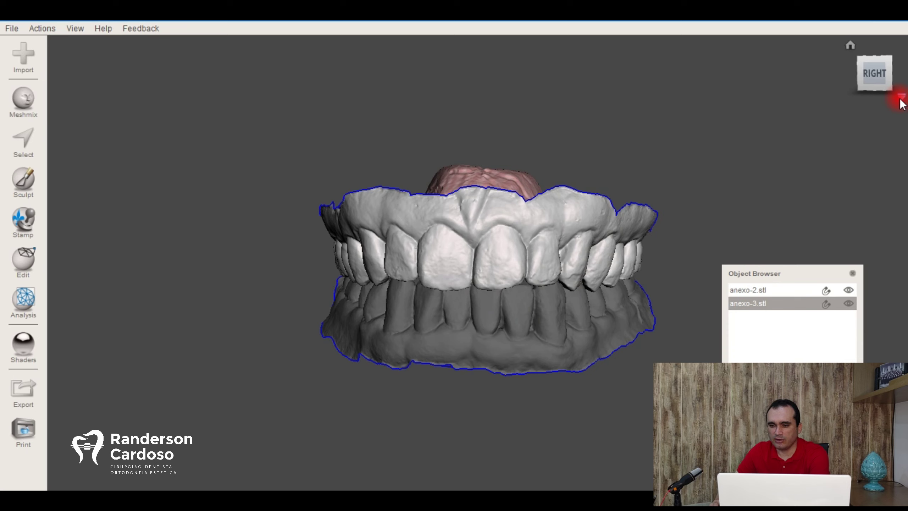
left_click(901, 97)
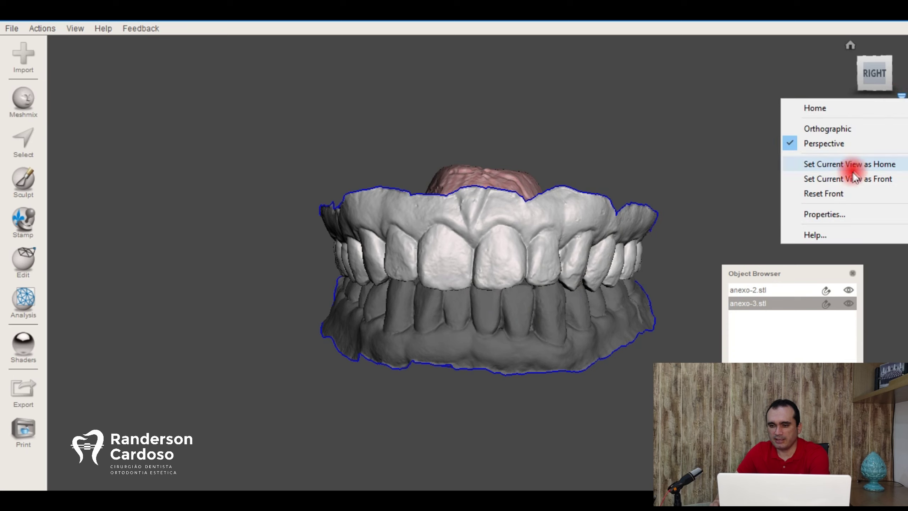
left_click(835, 178)
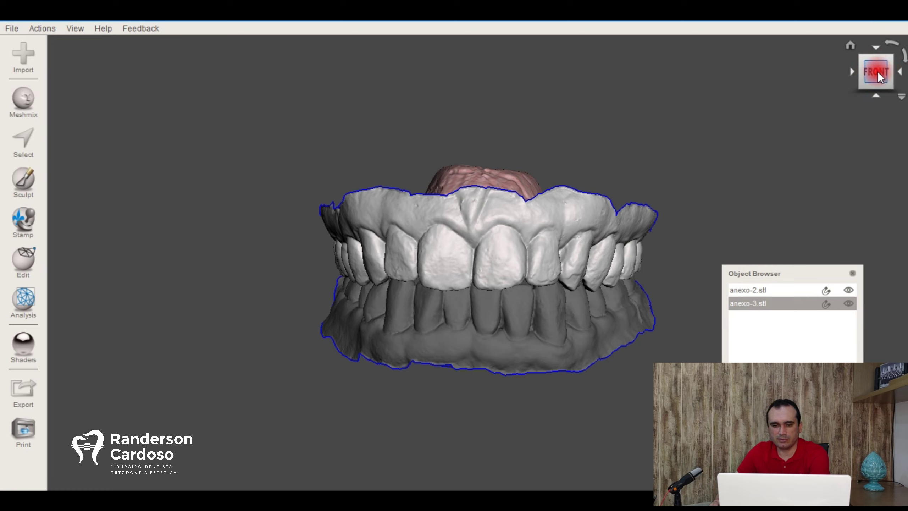
Examine the arches in the standard bottom, back and right views, finishing in the front view.
left_click(877, 97)
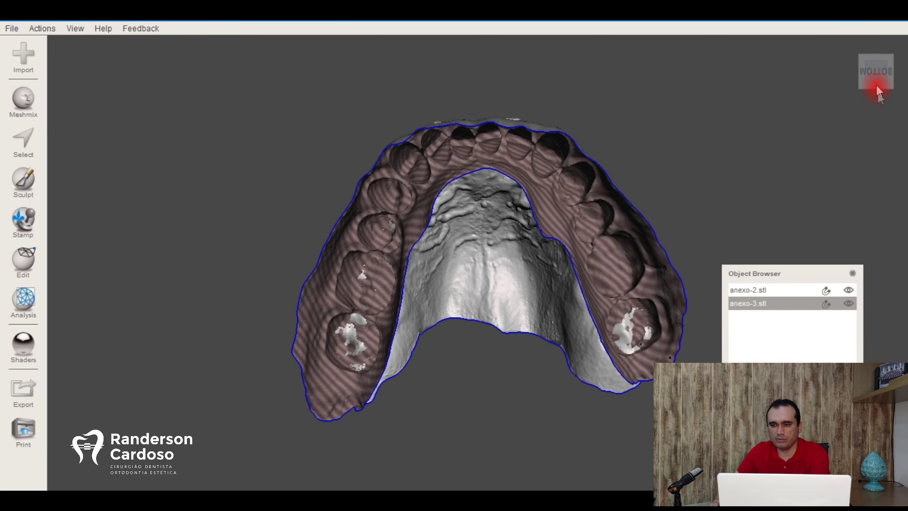
left_click(876, 47)
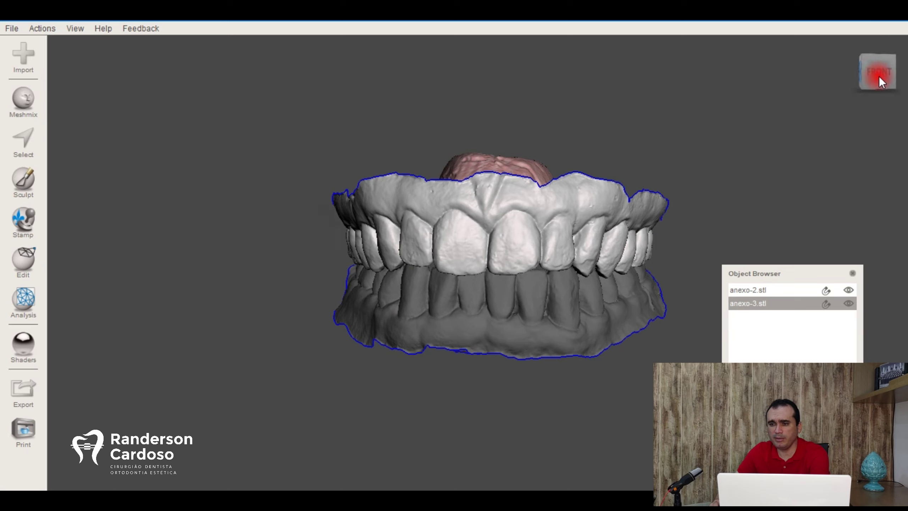
left_click(893, 75)
left_click(883, 87)
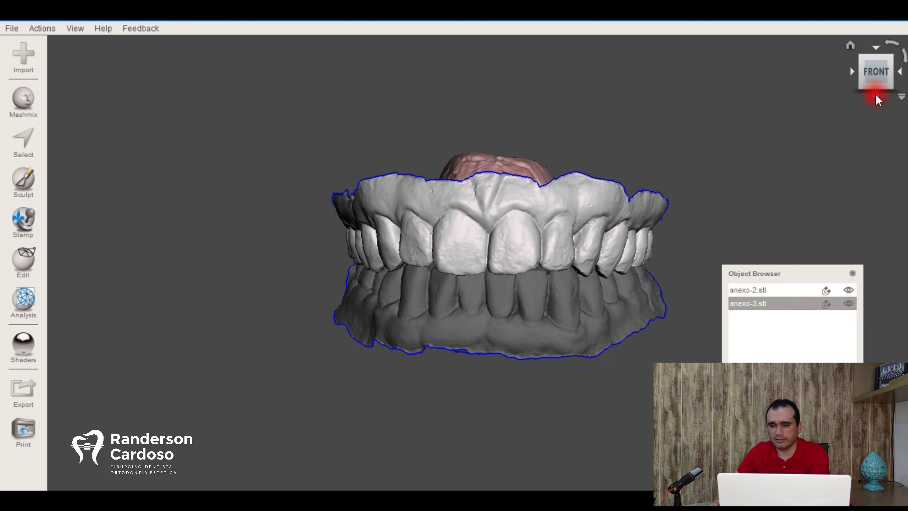
left_click(876, 95)
mouse_move(882, 93)
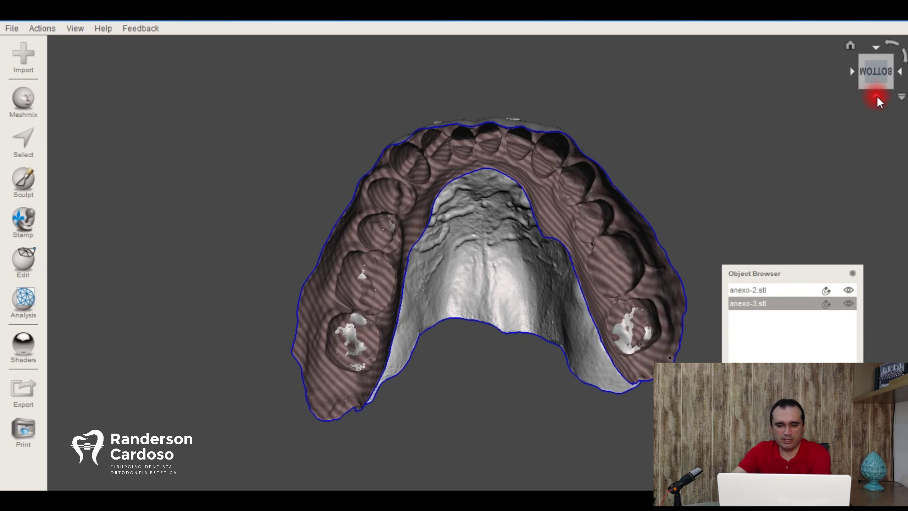
left_click(876, 96)
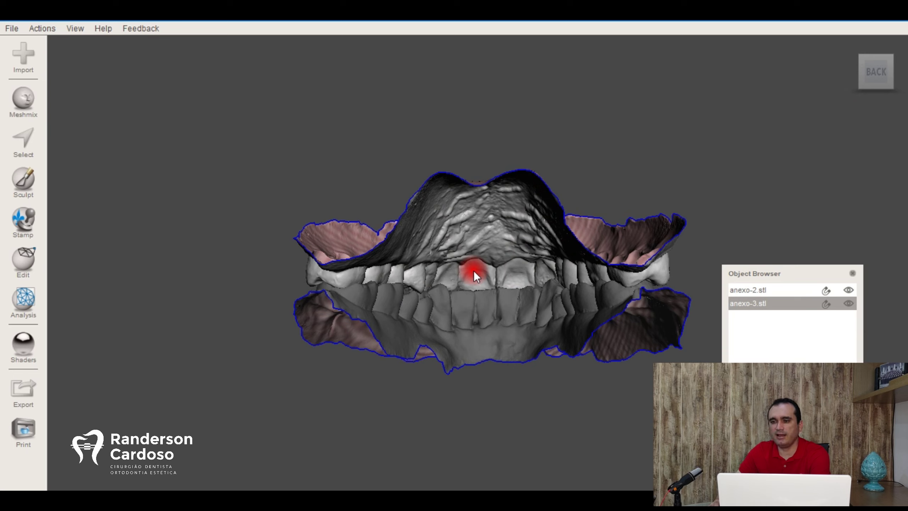
mouse_move(857, 83)
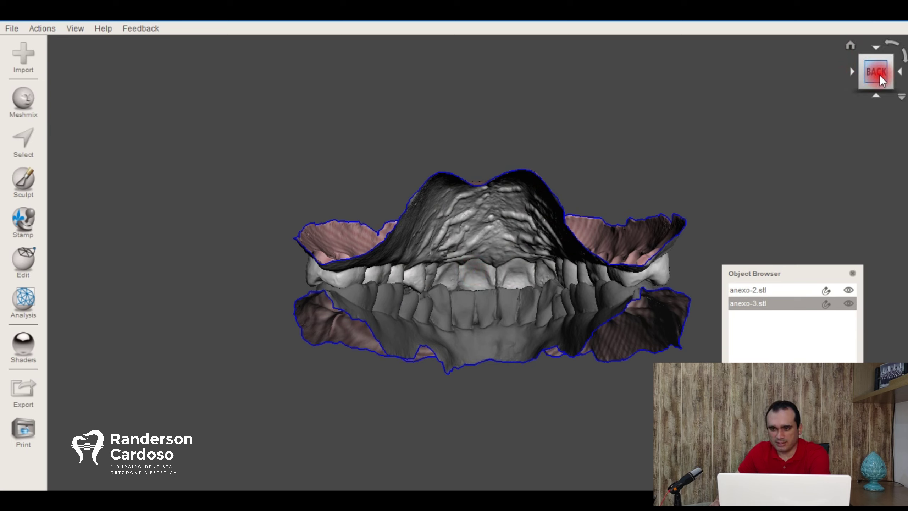
left_click(852, 72)
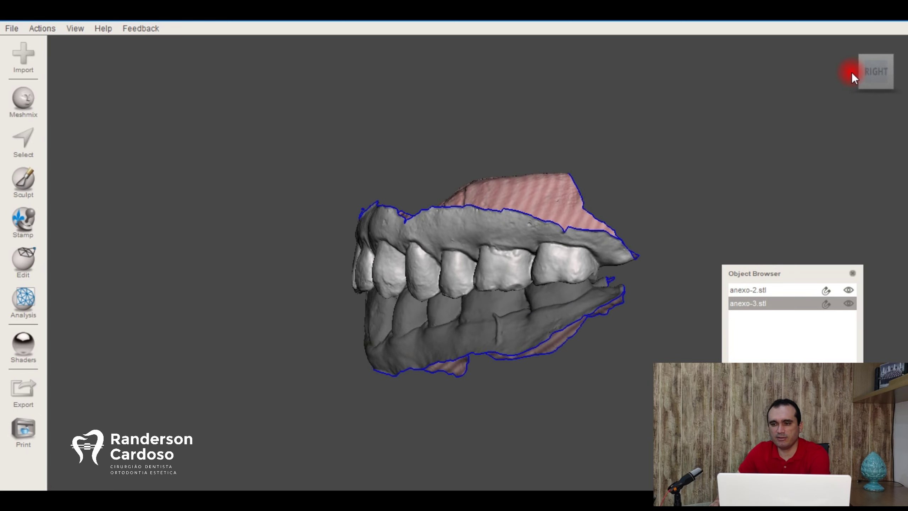
left_click(852, 72)
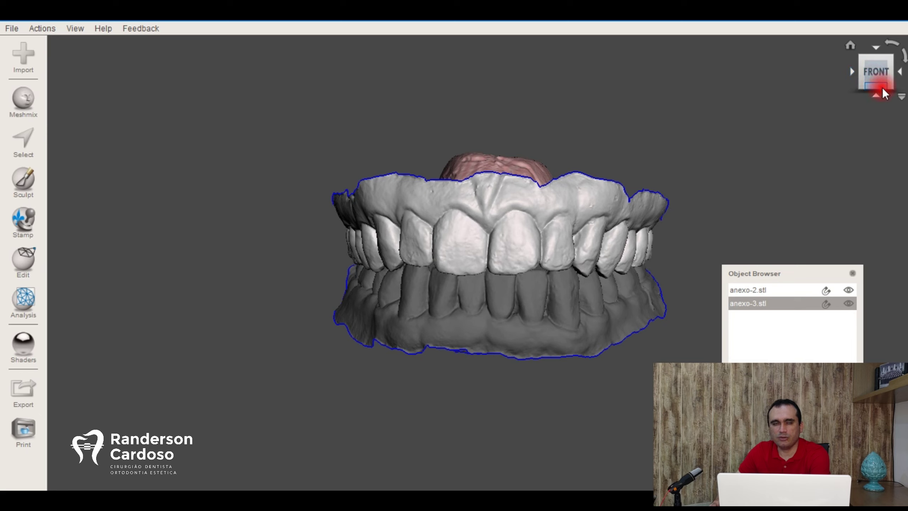
Set the current front view of the dental arches as the Home view.
mouse_move(831, 56)
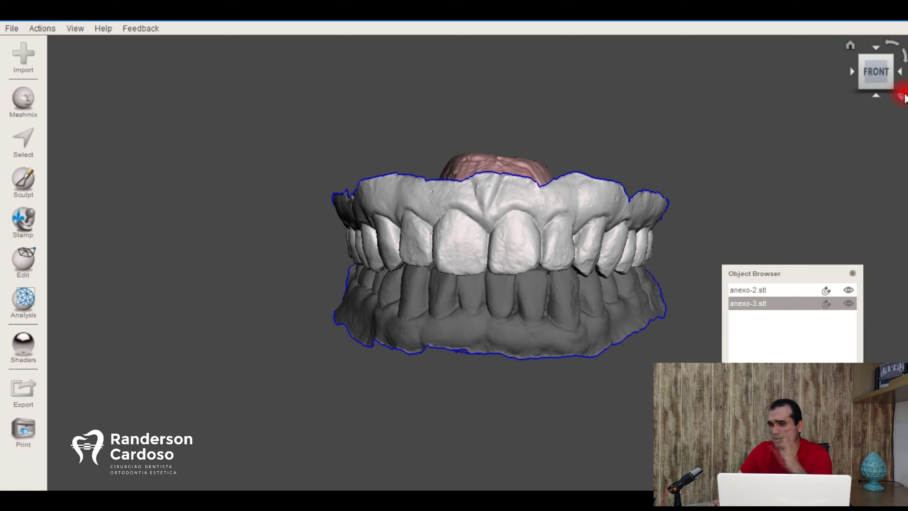
left_click(902, 96)
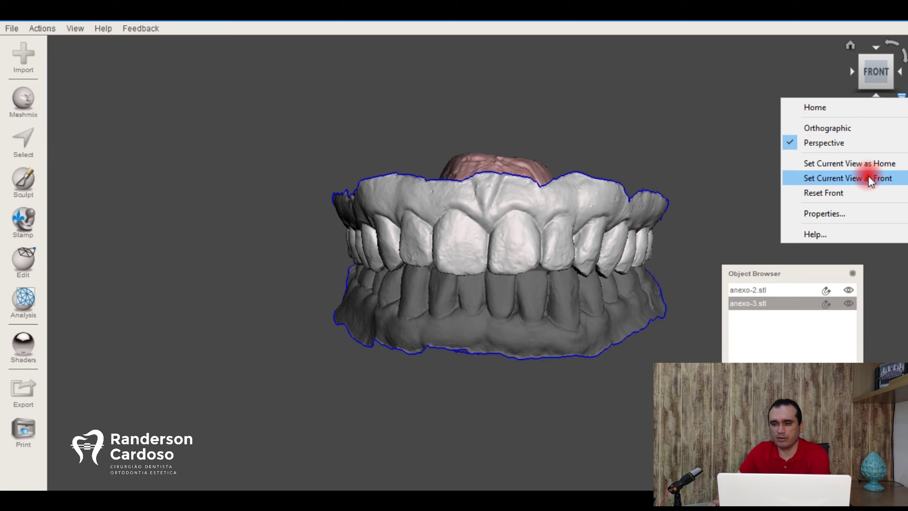
left_click(862, 165)
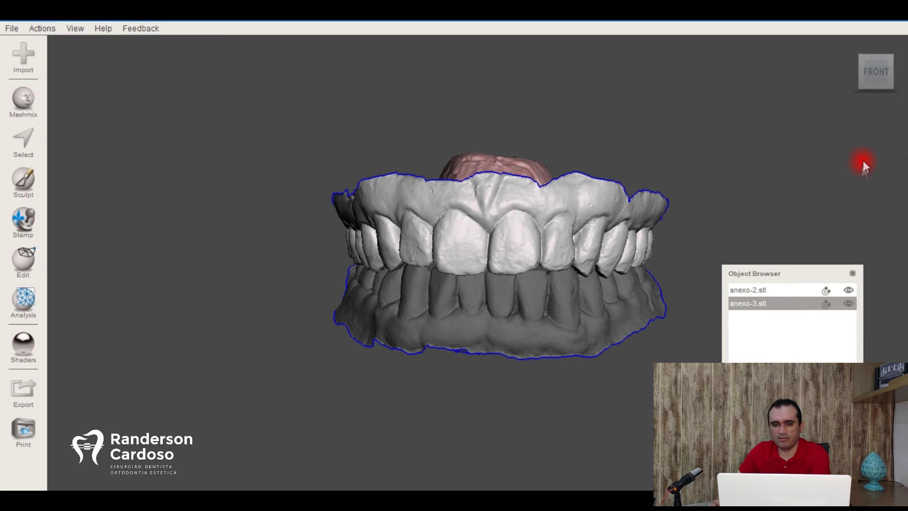
Check the Home view by returning to it from the back and top views, and try a quarter-turn roll each way.
left_click(876, 93)
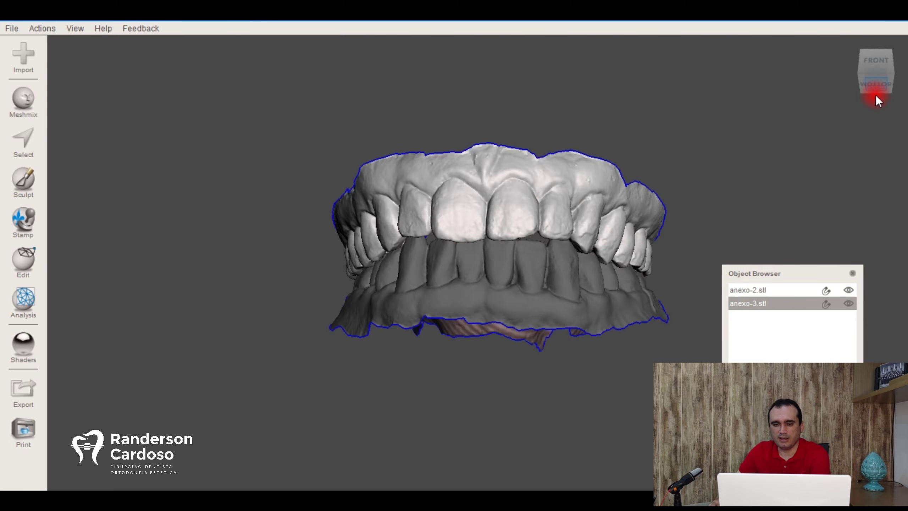
left_click(875, 95)
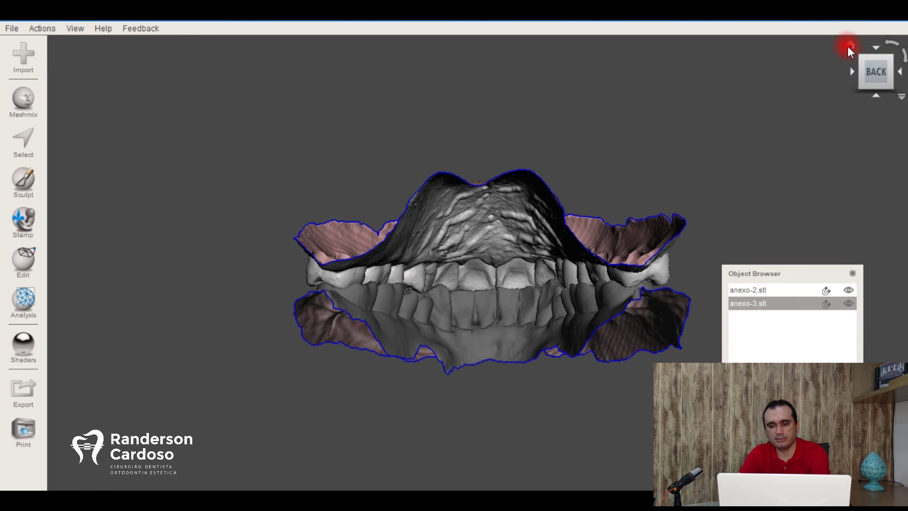
left_click(852, 46)
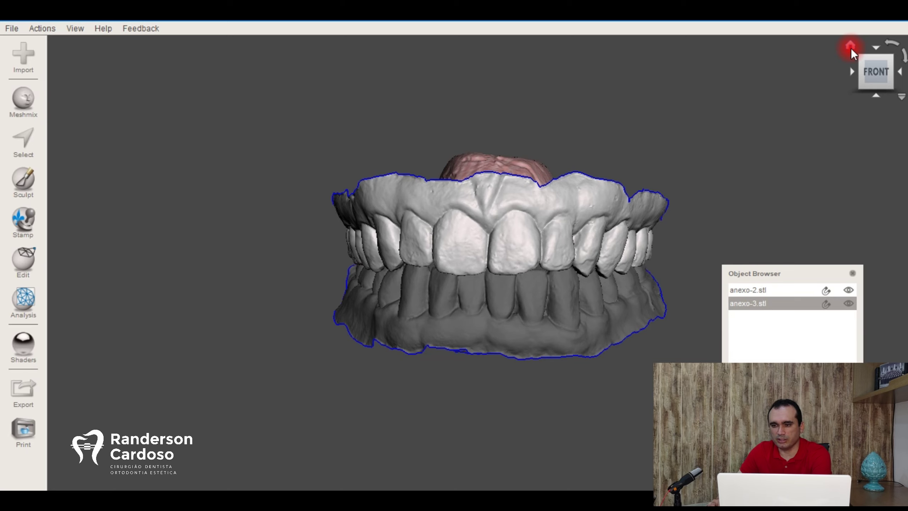
left_click(875, 47)
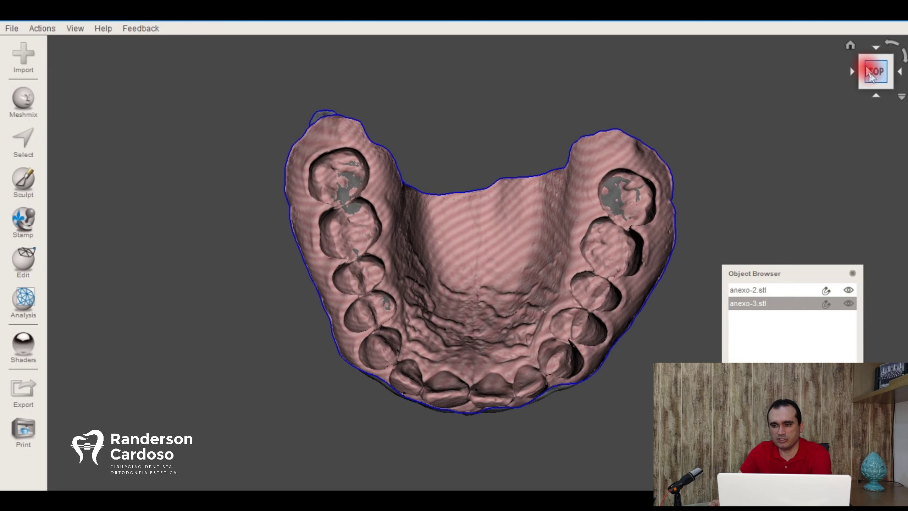
left_click(851, 47)
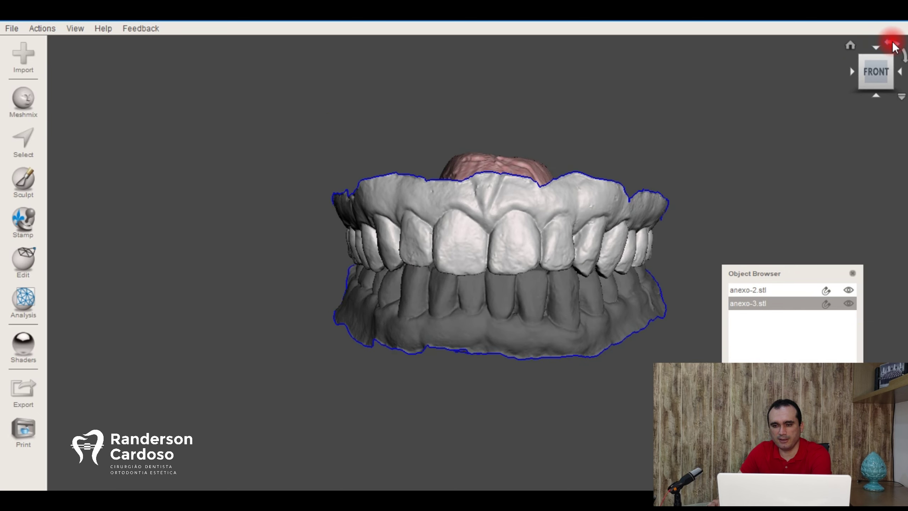
left_click(893, 44)
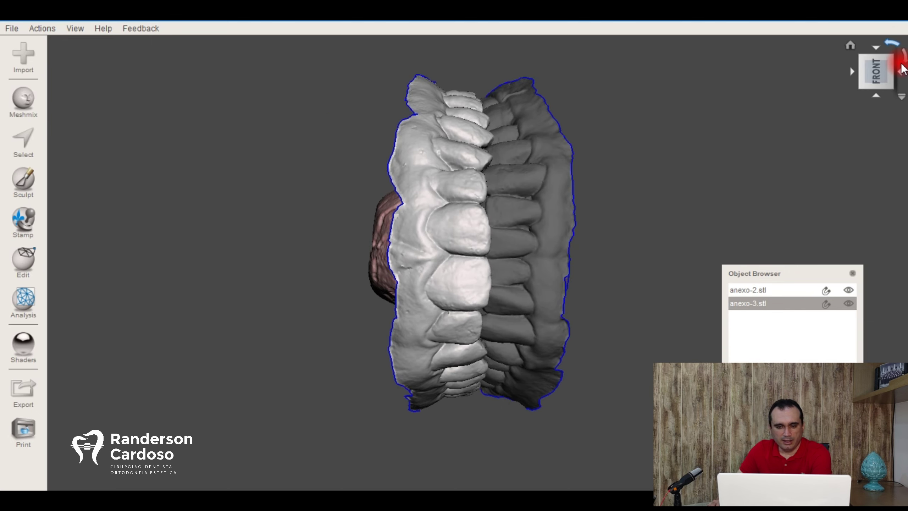
left_click(904, 57)
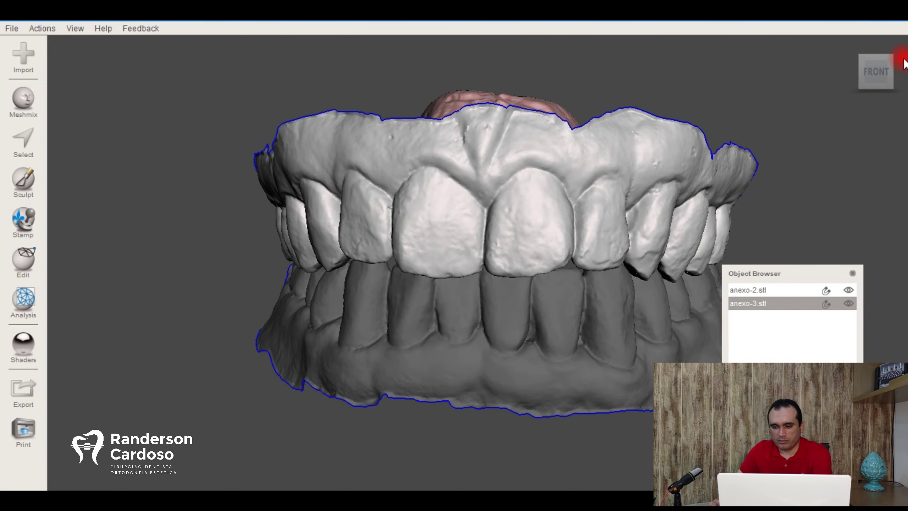
left_click(891, 64)
scroll(841, 143, "down", 3)
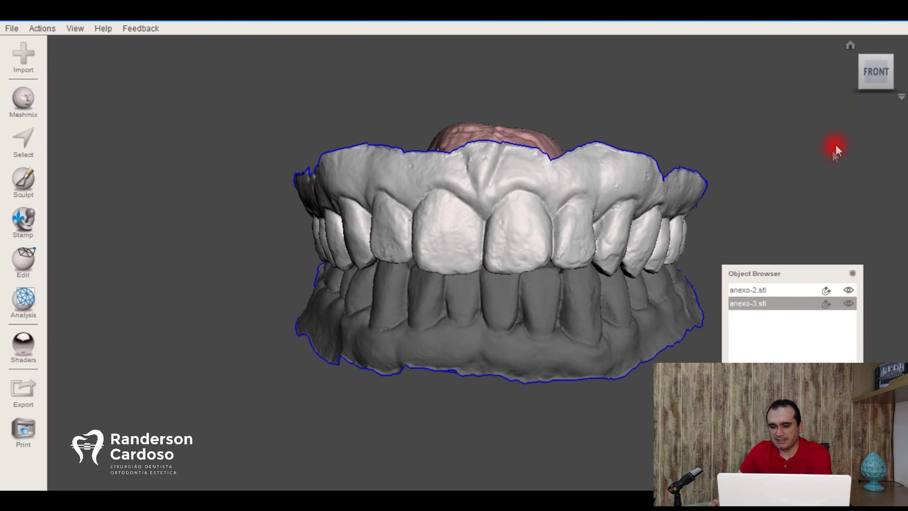
Move the Object Browser clear of the model and select anexo-2.stl and anexo-3.stl alternately to identify each arch.
left_click_drag(724, 274, 751, 275)
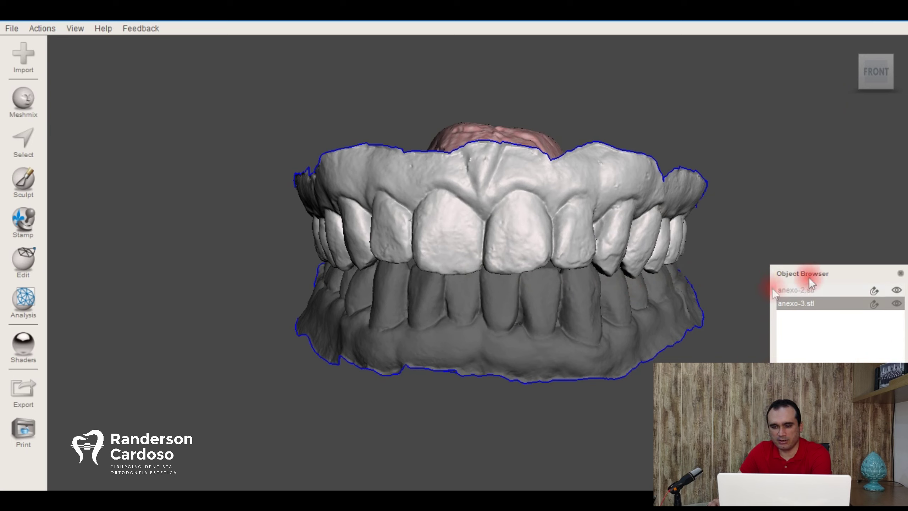
left_click(791, 291)
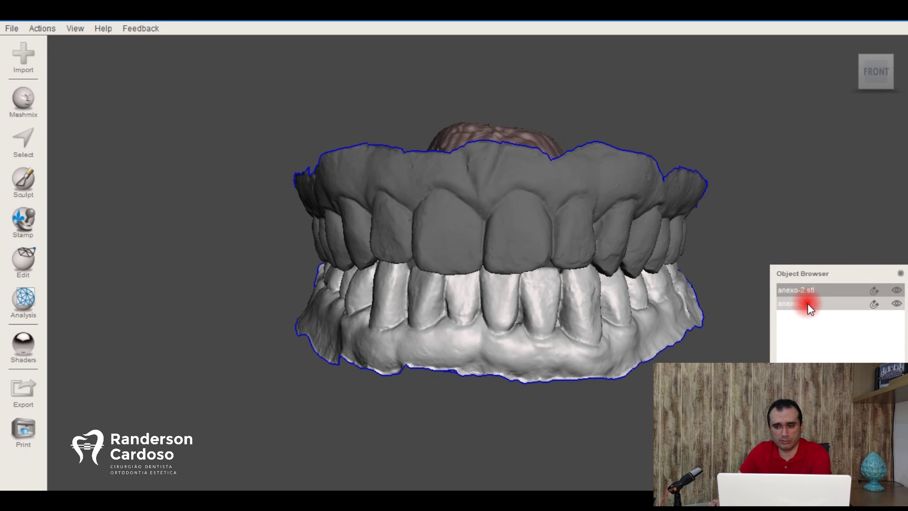
left_click(808, 303)
left_click(804, 291)
left_click(801, 305)
left_click(797, 291)
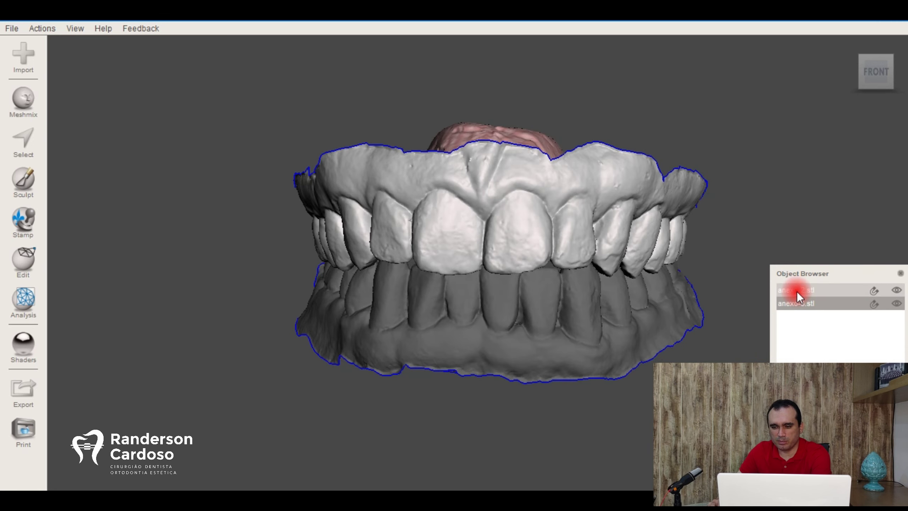
left_click(796, 302)
left_click(797, 289)
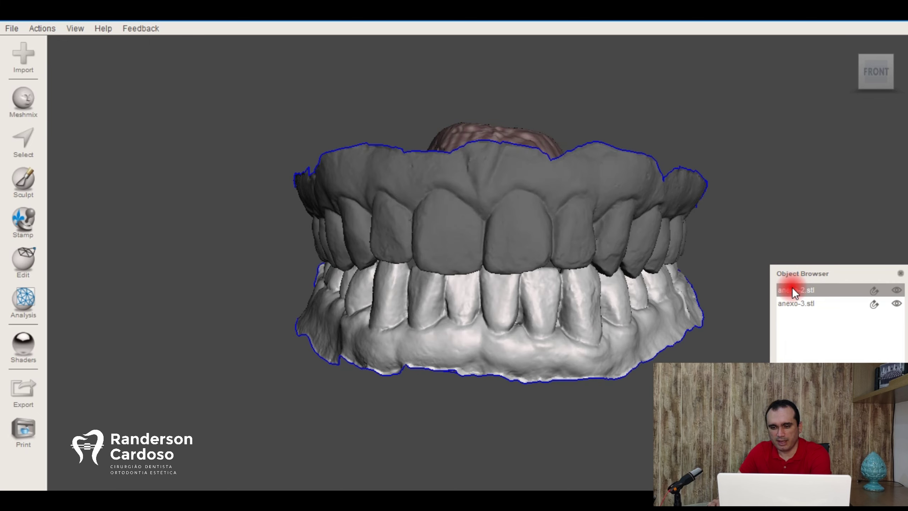
left_click(794, 304)
Rename the lower arch object anexo-2.stl as inf.
double_click(794, 290)
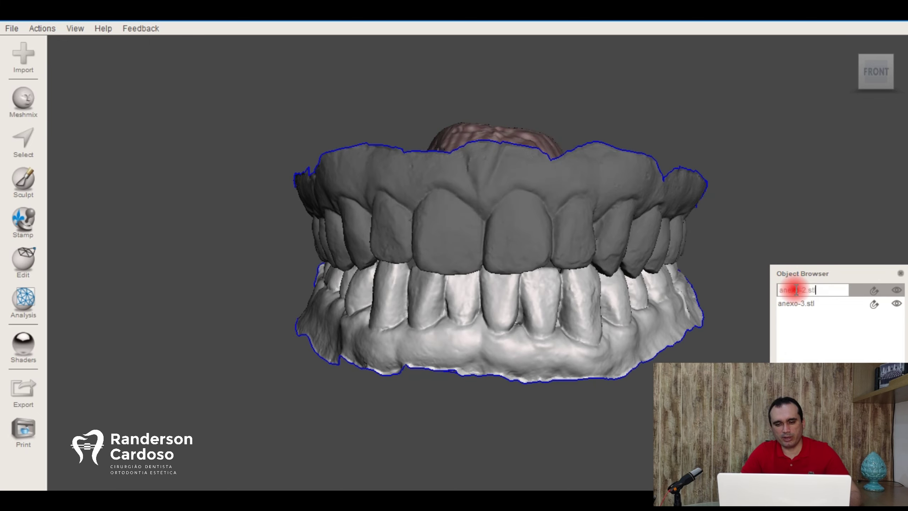
left_click_drag(819, 290, 780, 290)
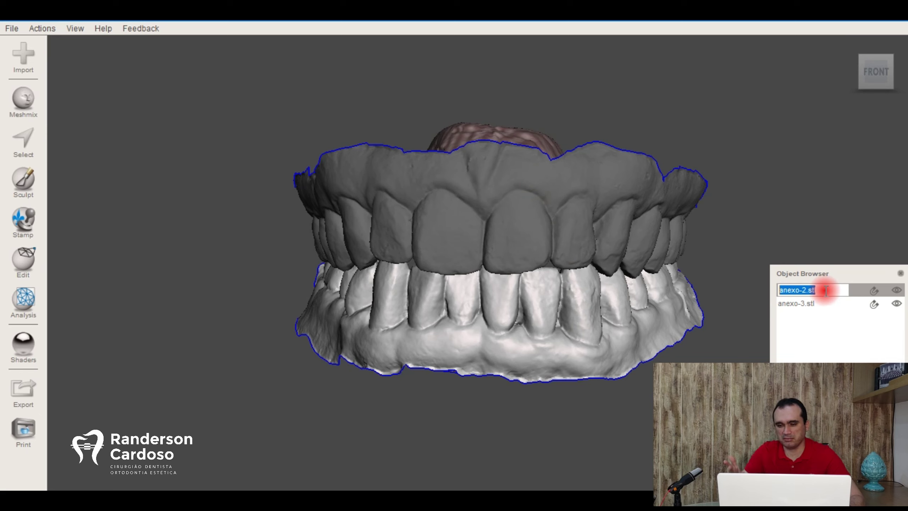
key("BackSpace")
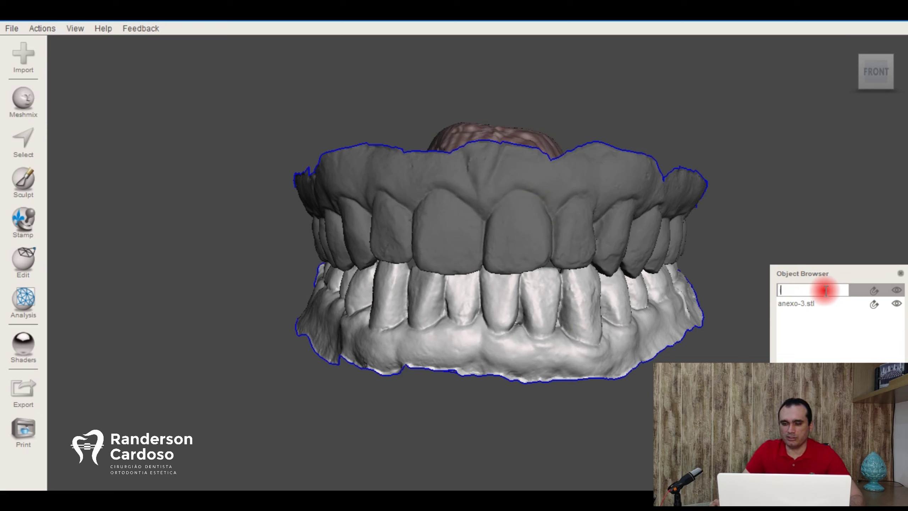
type("inf")
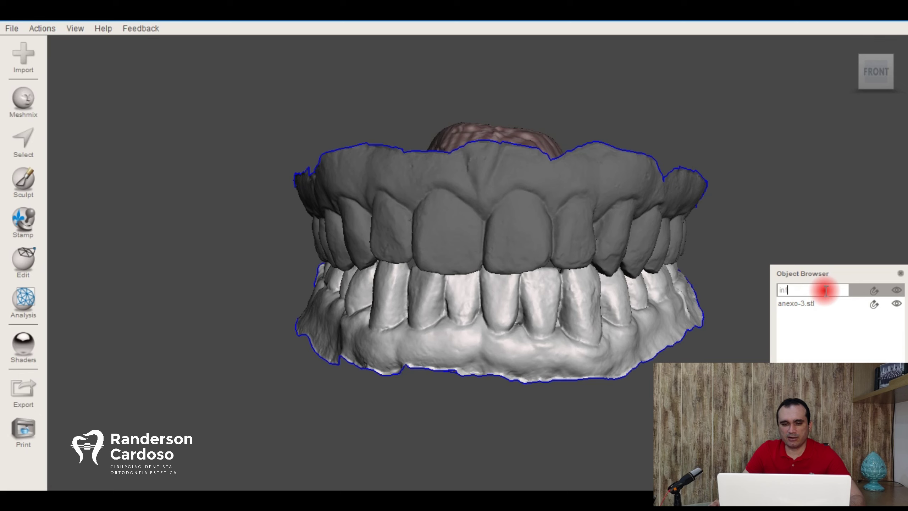
key("Return")
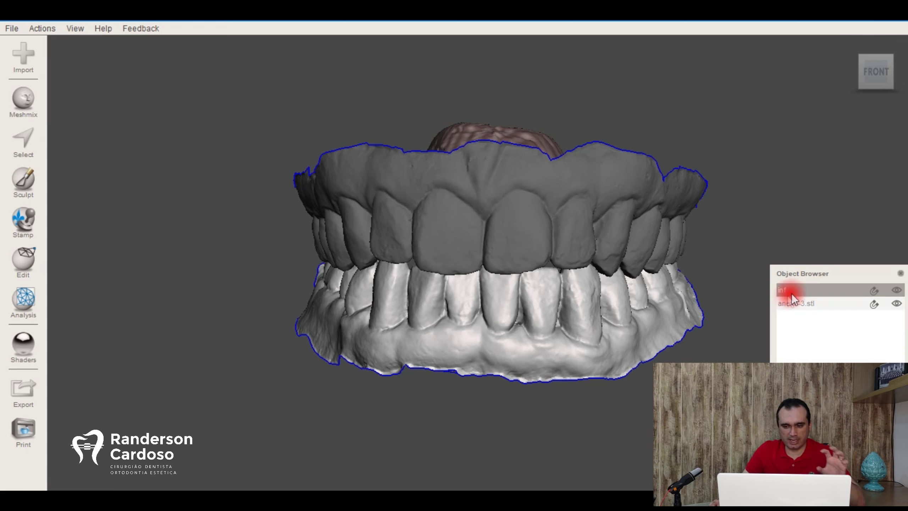
Rename the upper arch object anexo-3.stl as sup.
left_click(798, 302)
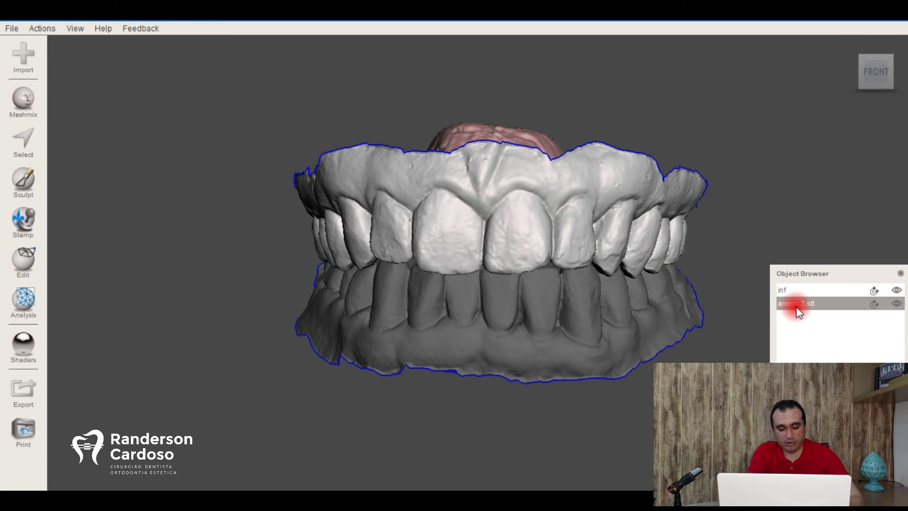
double_click(826, 305)
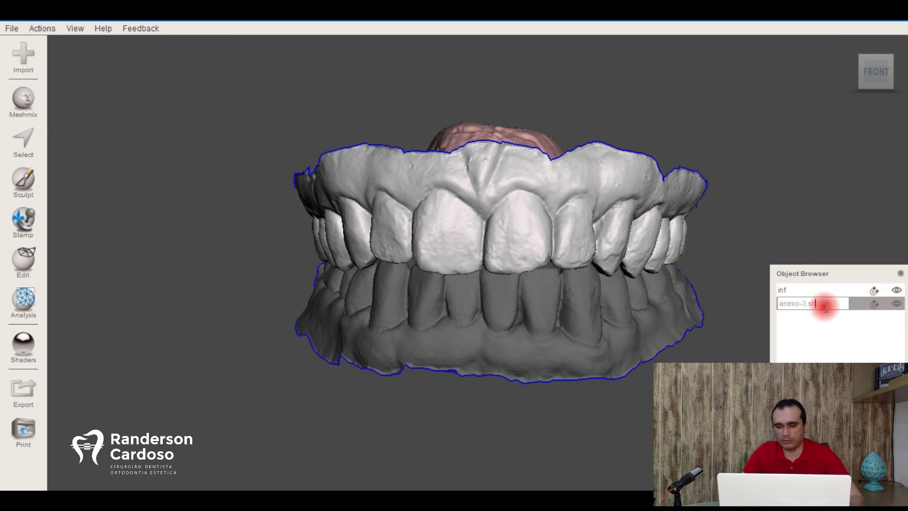
left_click_drag(826, 307, 759, 290)
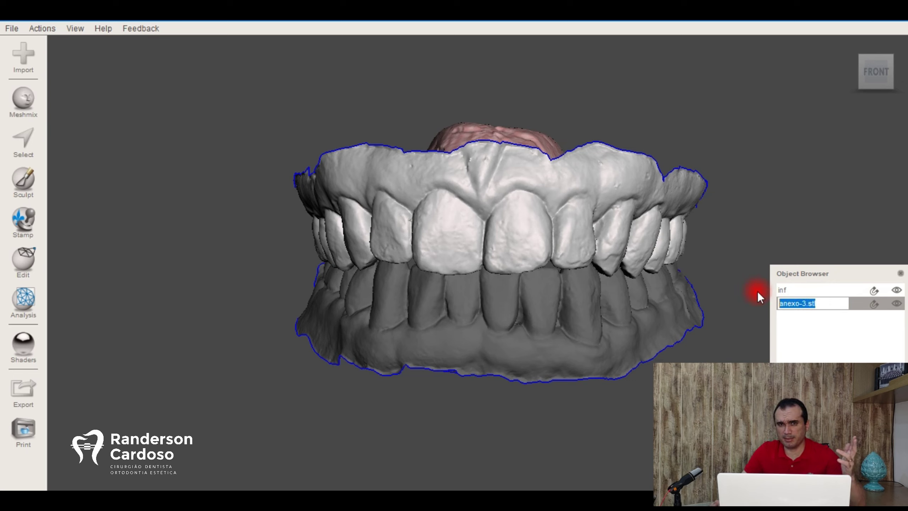
type("sup")
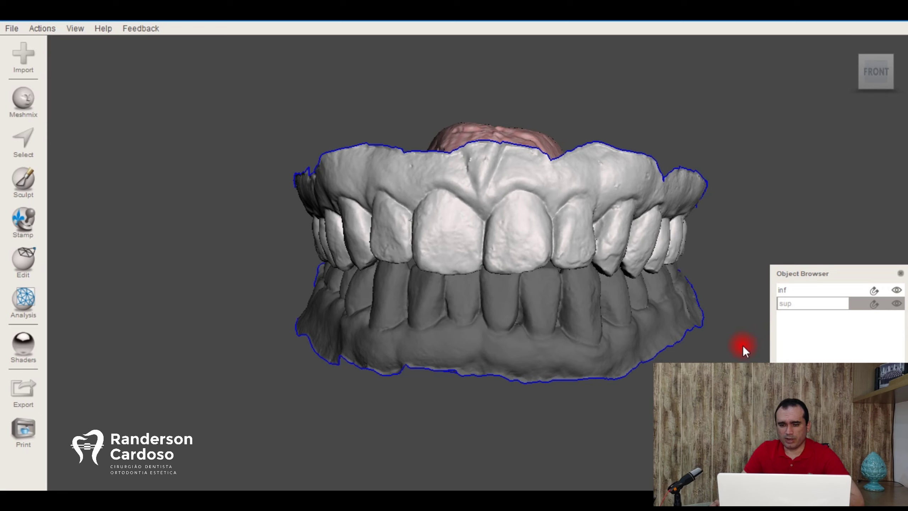
key("Return")
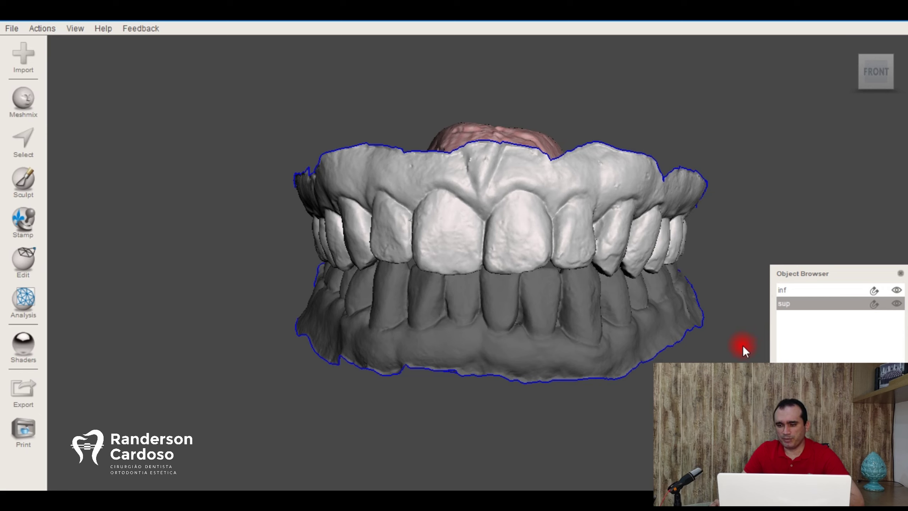
Make sup the active object and toggle the visibility of inf to view the upper arch alone, leaving both arches shown.
left_click(791, 289)
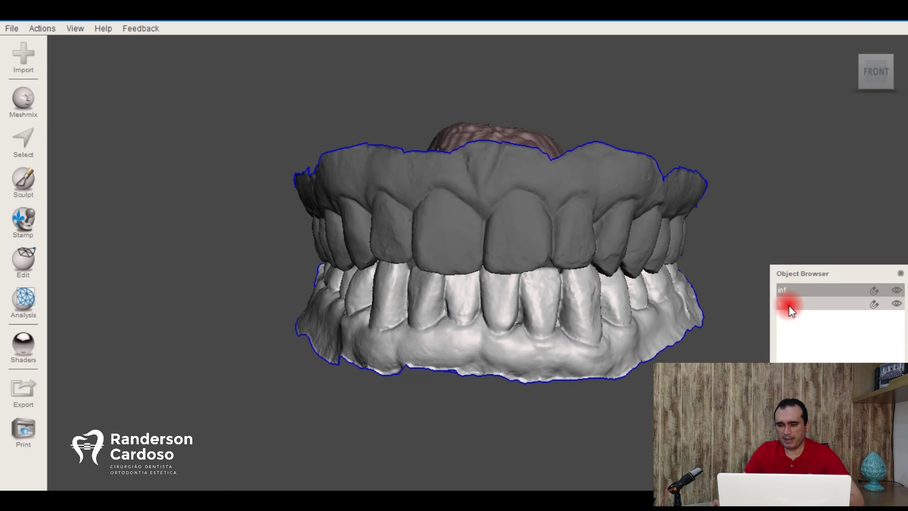
left_click(789, 305)
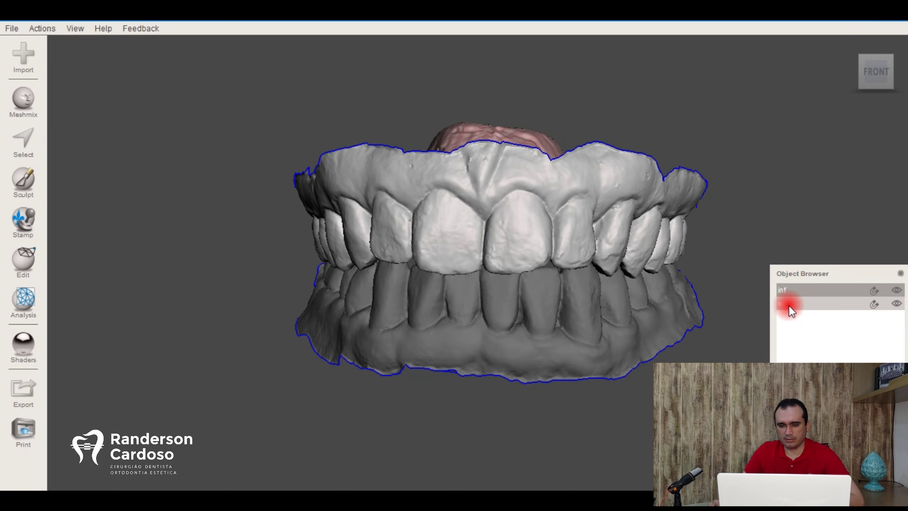
left_click(898, 291)
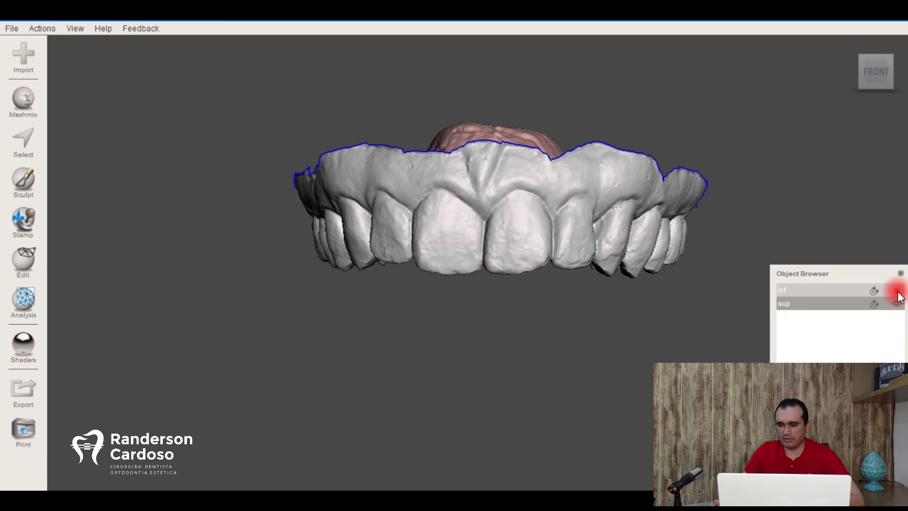
left_click(898, 291)
left_click(898, 291)
left_click(898, 290)
Make inf the active object and toggle the visibility of sup to view the lower arch alone, leaving both arches shown.
left_click(780, 291)
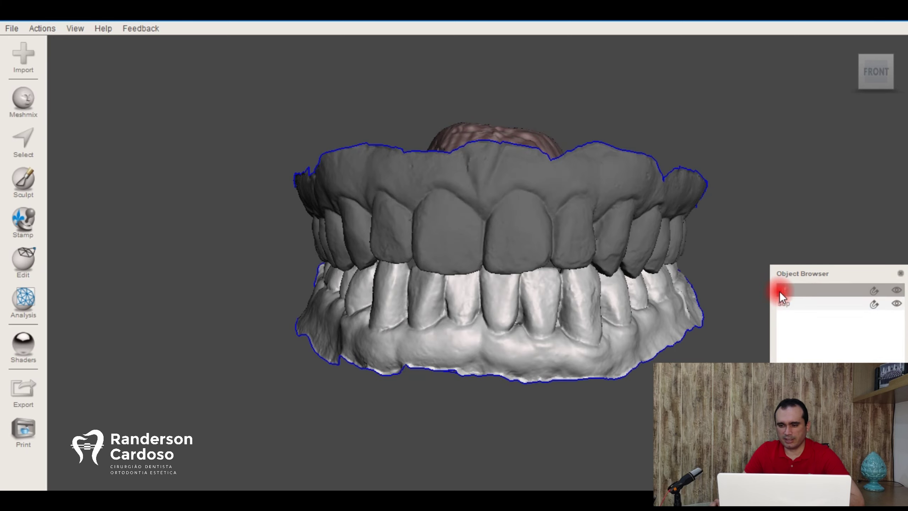
left_click(898, 305)
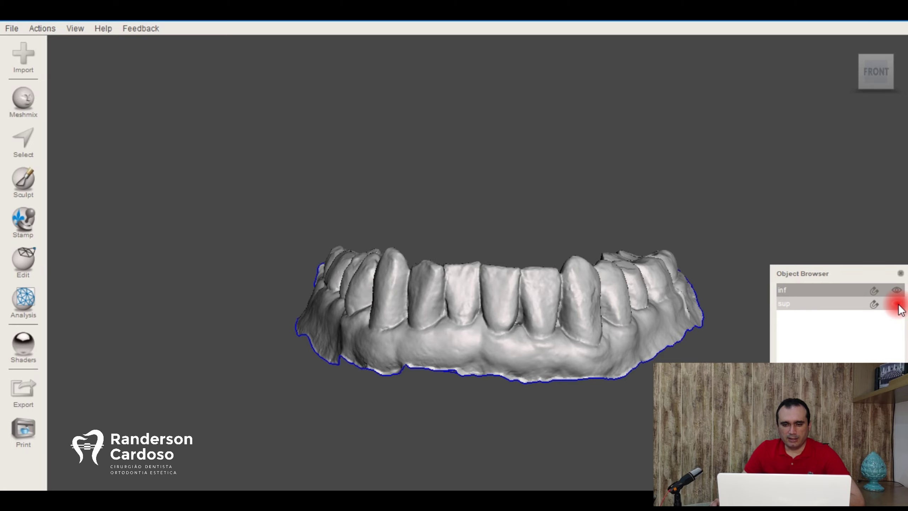
left_click(897, 304)
left_click(897, 304)
right_click_drag(595, 223, 503, 239)
left_click(897, 304)
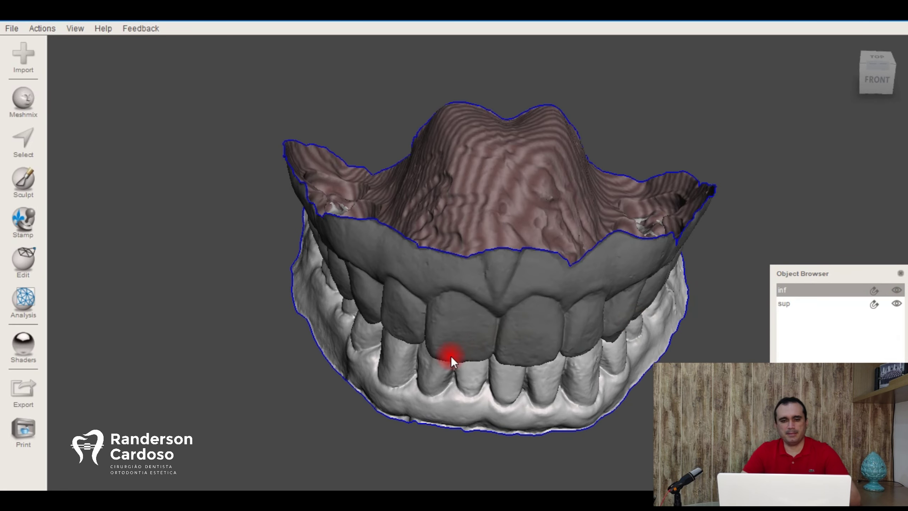
Inspect both arches from several oblique angles and restore the Home view.
right_click_drag(517, 348, 195, 237)
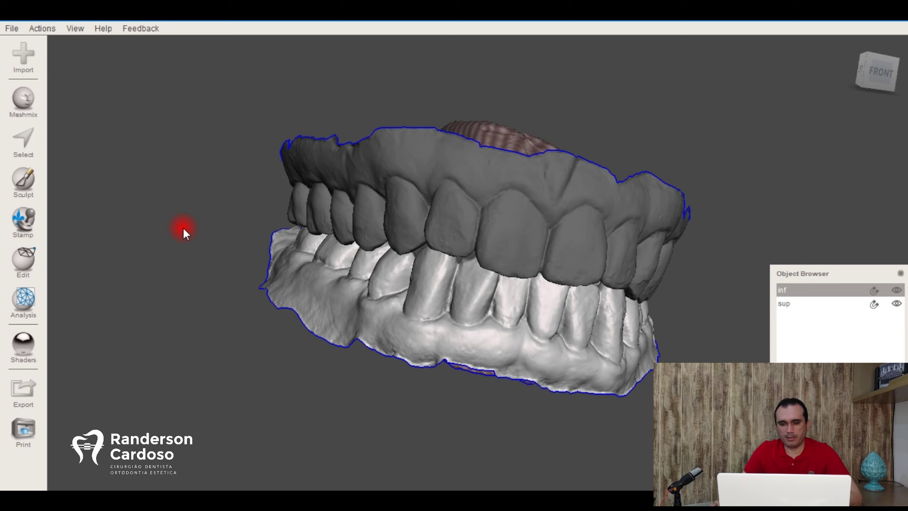
right_click_drag(158, 126, 73, 150)
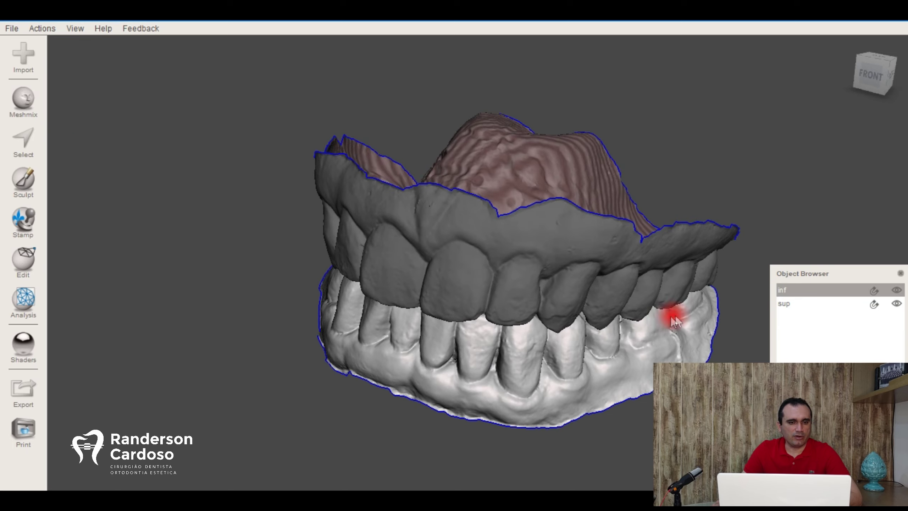
right_click_drag(676, 314, 690, 23)
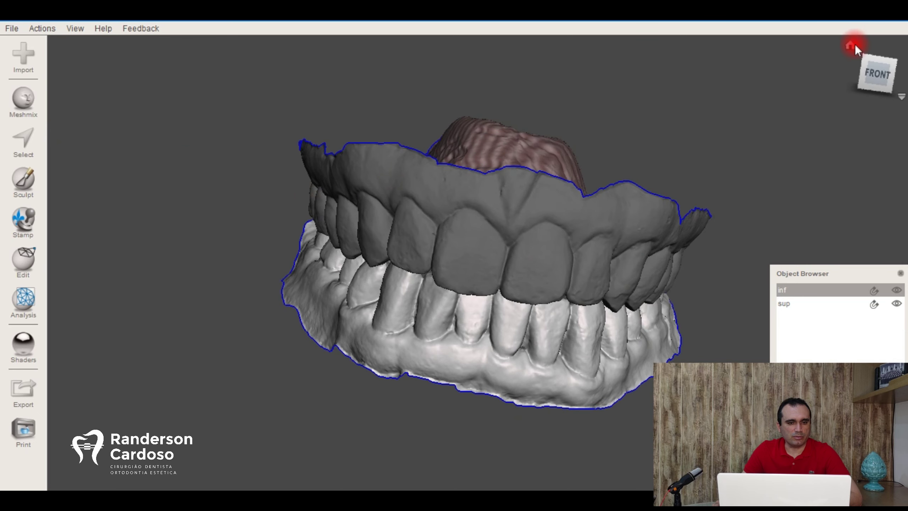
left_click(848, 49)
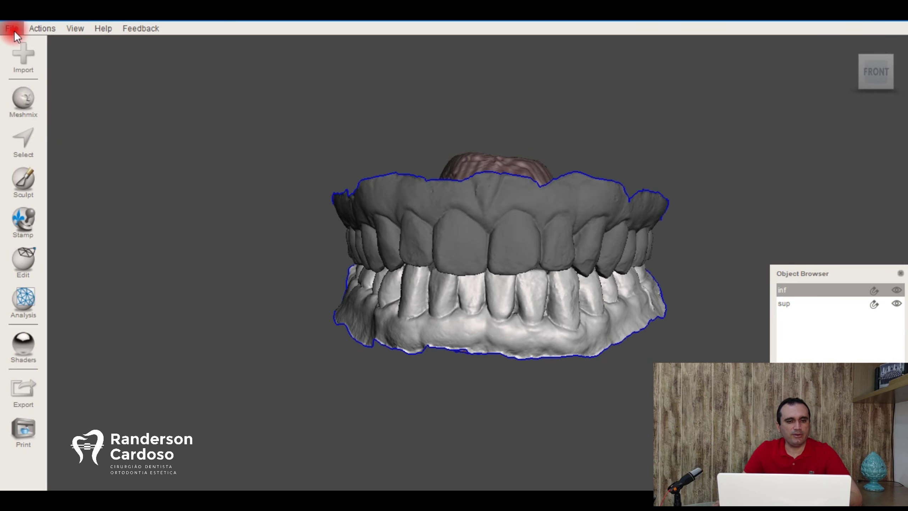
left_click(47, 30)
left_click(81, 28)
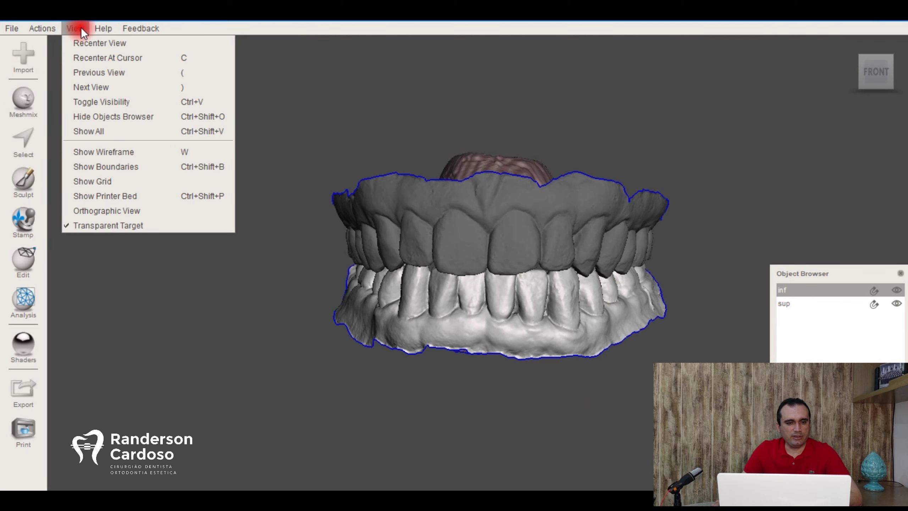
left_click(396, 131)
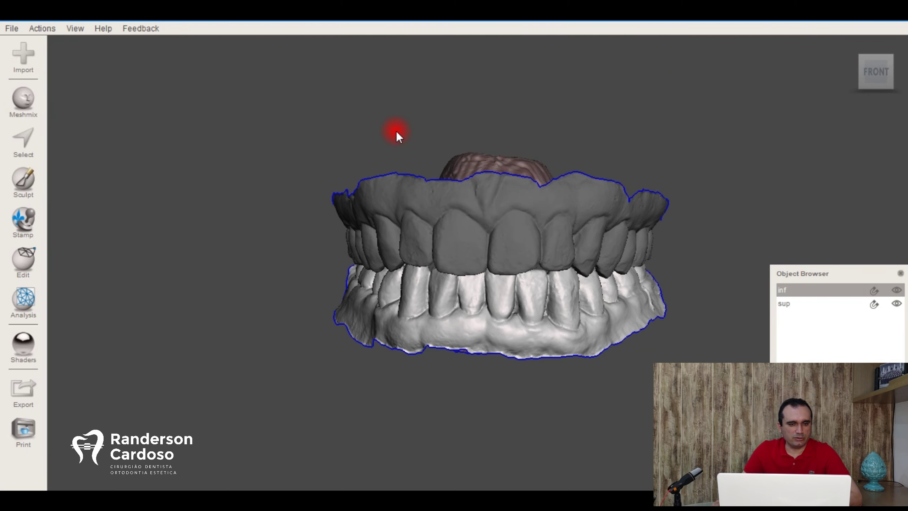
left_click(84, 30)
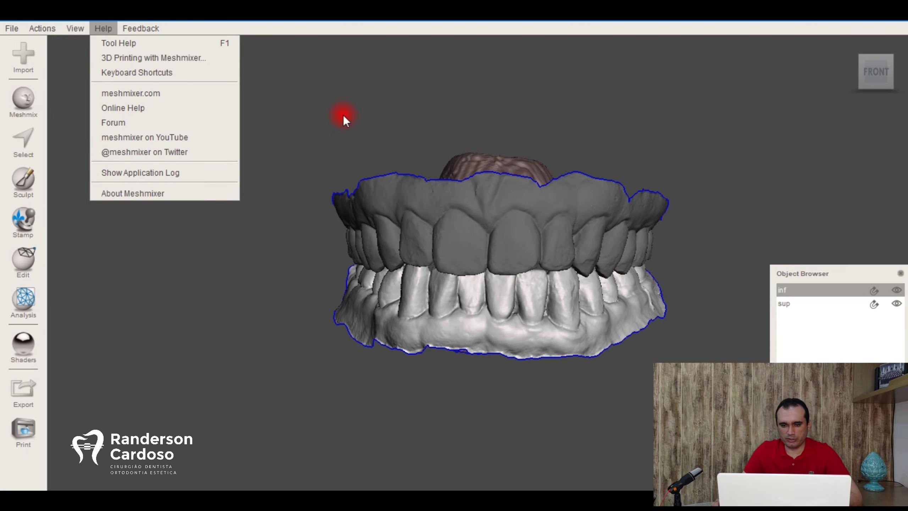
mouse_move(73, 31)
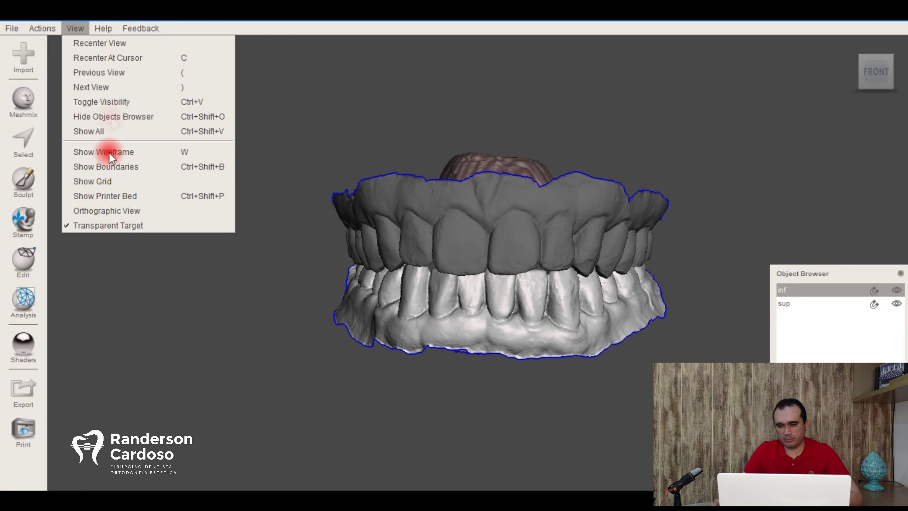
left_click(382, 182)
scroll(272, 247, "down", 2)
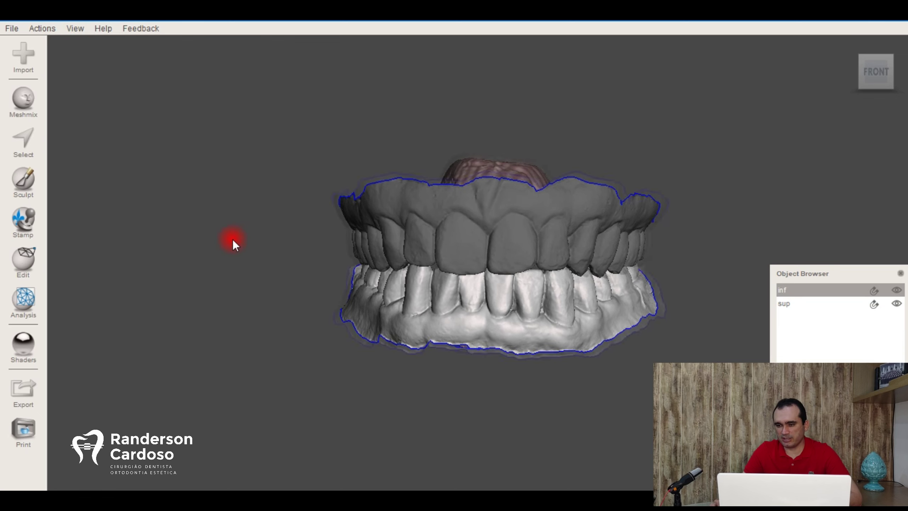
scroll(252, 254, "down", 2)
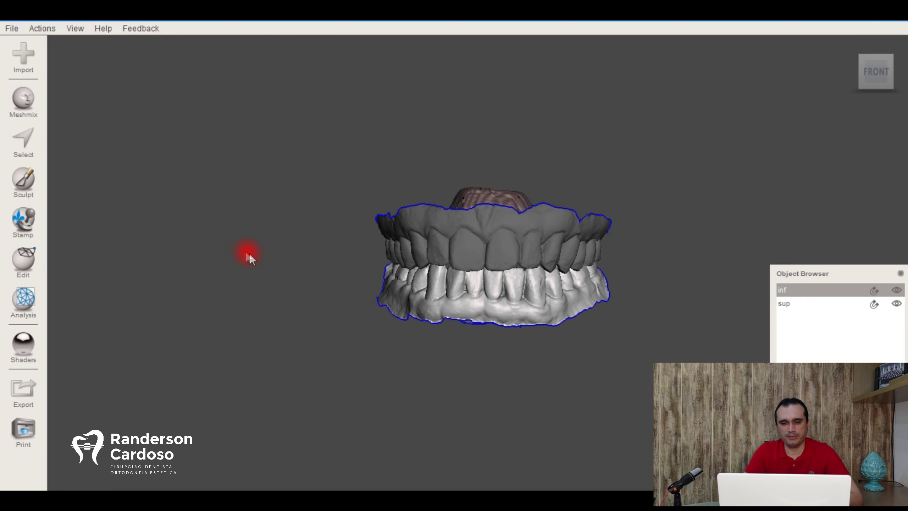
Close the Object Browser and show it again.
left_click(901, 273)
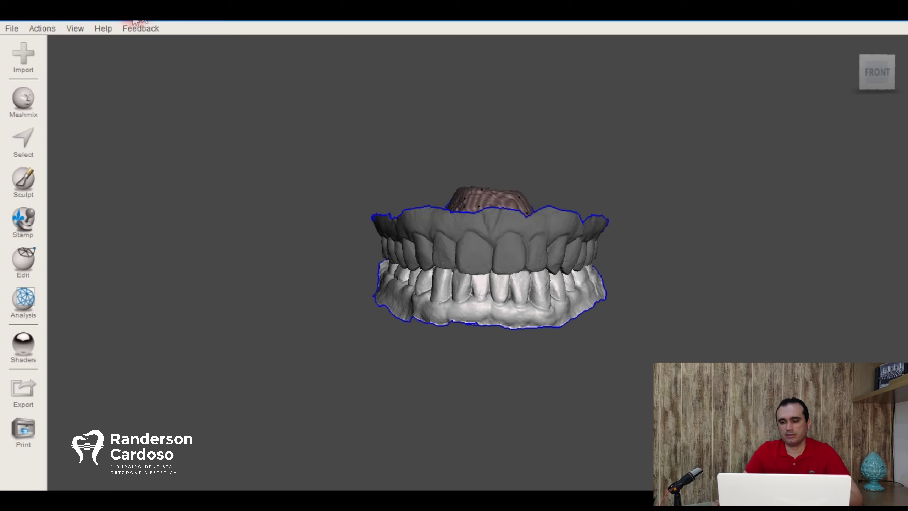
left_click(74, 28)
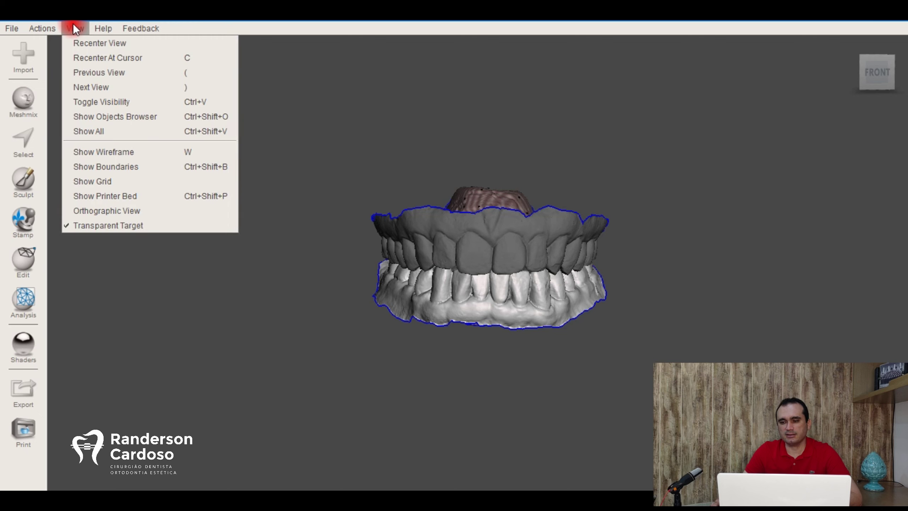
left_click(106, 118)
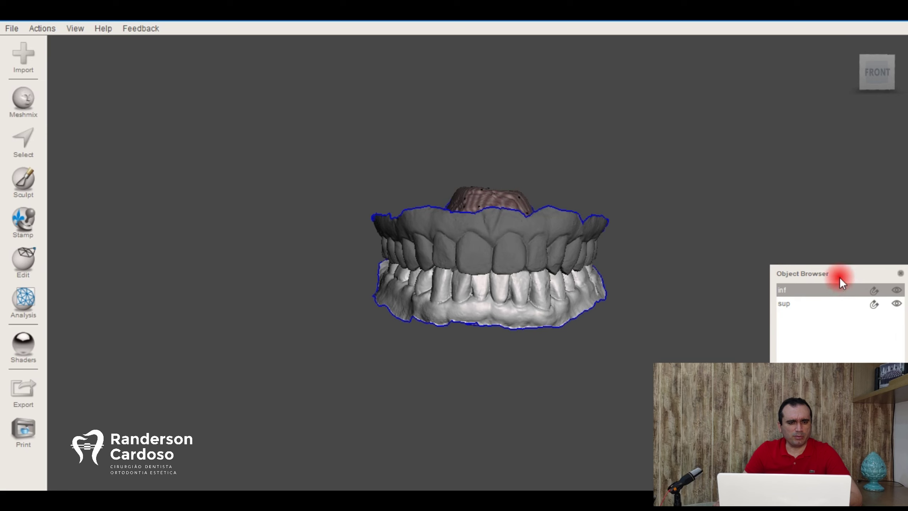
Show the printer bed together with the two dental arches.
left_click(70, 30)
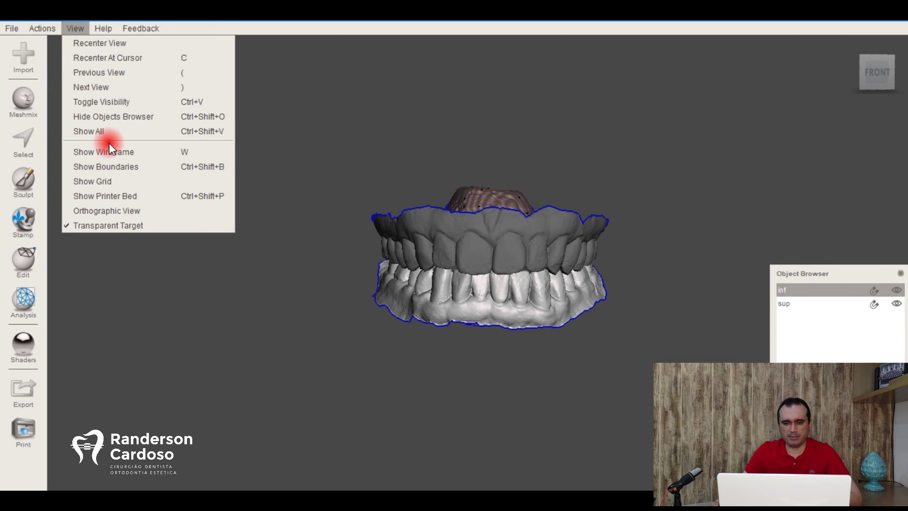
left_click(116, 197)
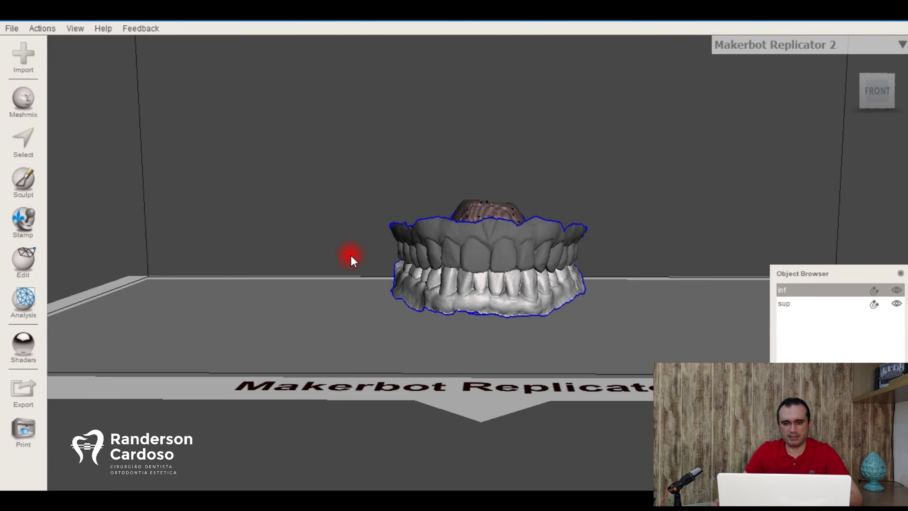
right_click_drag(414, 179, 413, 155)
right_click_drag(133, 245, 180, 167)
Try combined and single selections of the two arches, finishing with inf and sup selected together.
left_click(806, 307, "shift")
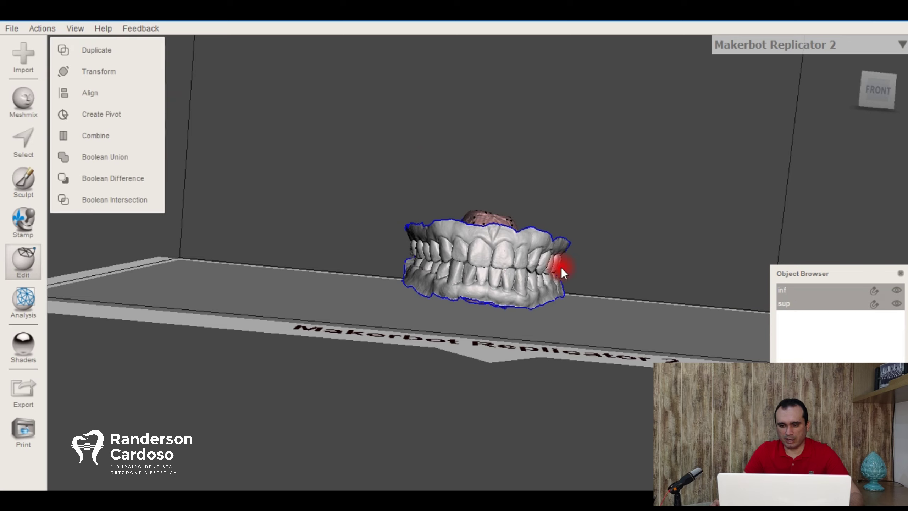
left_click(809, 293)
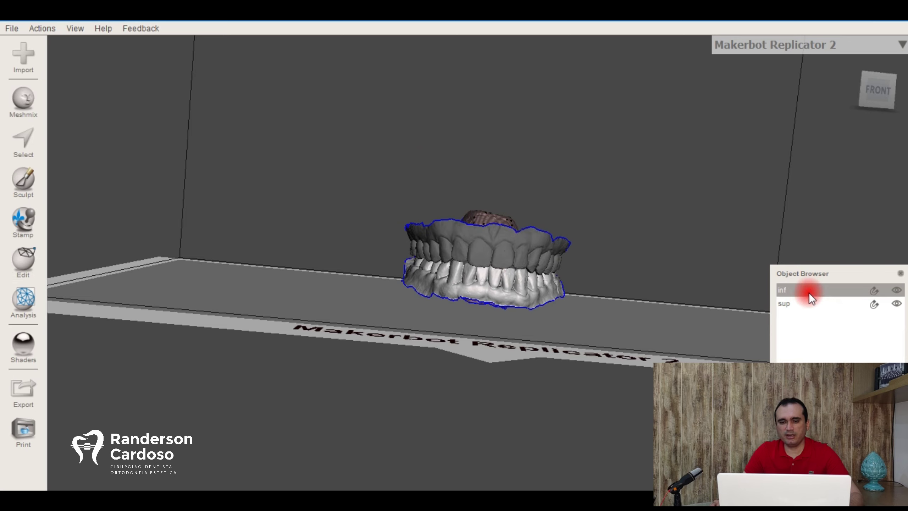
left_click(801, 304)
left_click(797, 289)
left_click(796, 287)
left_click(801, 296)
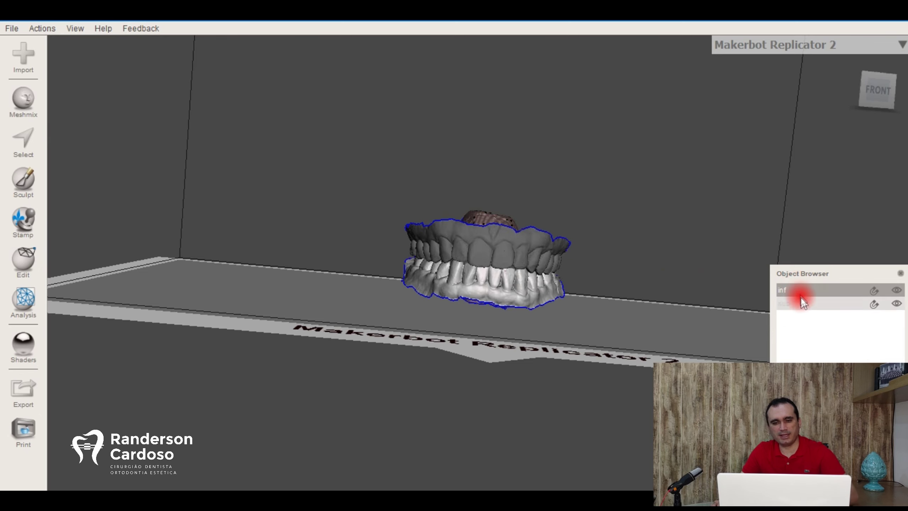
left_click(801, 284)
left_click(800, 284)
left_click(802, 301, "shift")
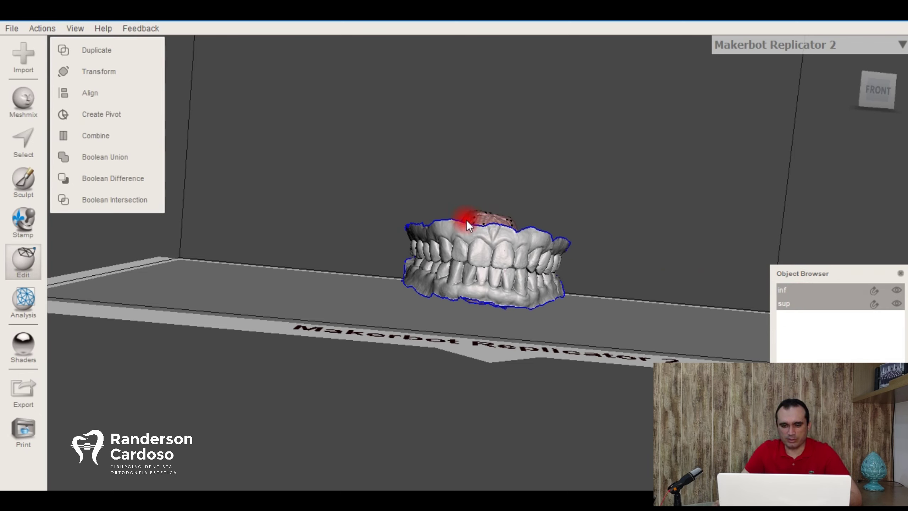
Rotate inf and sup together about 90° around the Z axis with Transform, starting from the Home view, and accept.
key("t")
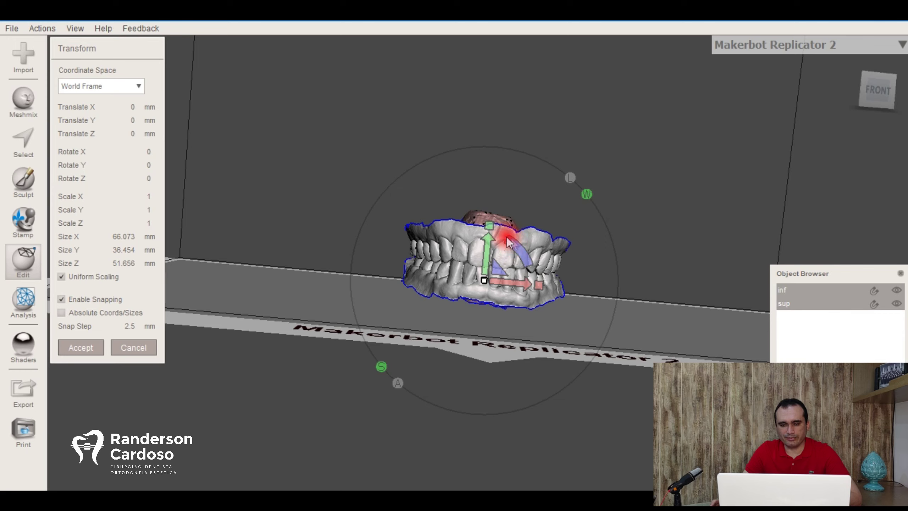
right_click_drag(493, 112, 850, 76)
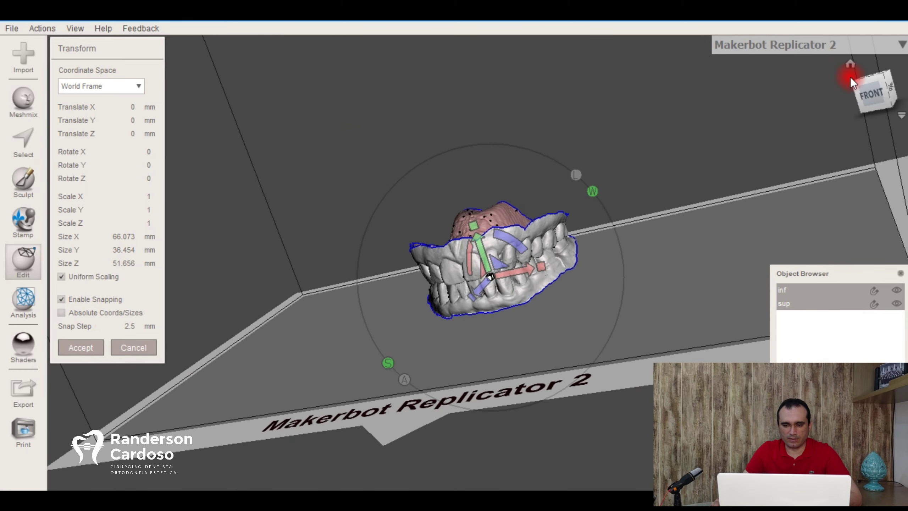
left_click(854, 76)
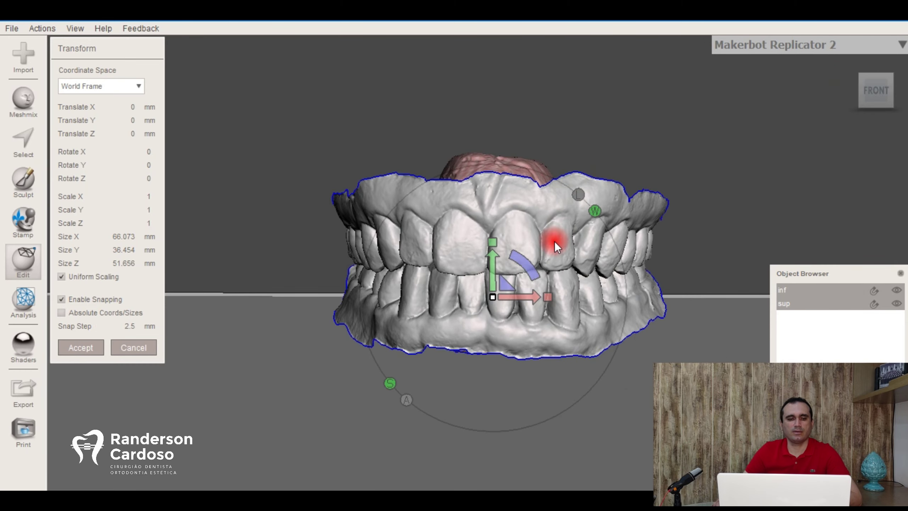
scroll(555, 242, "down", 5)
left_click_drag(520, 250, 393, 180)
left_click(81, 352)
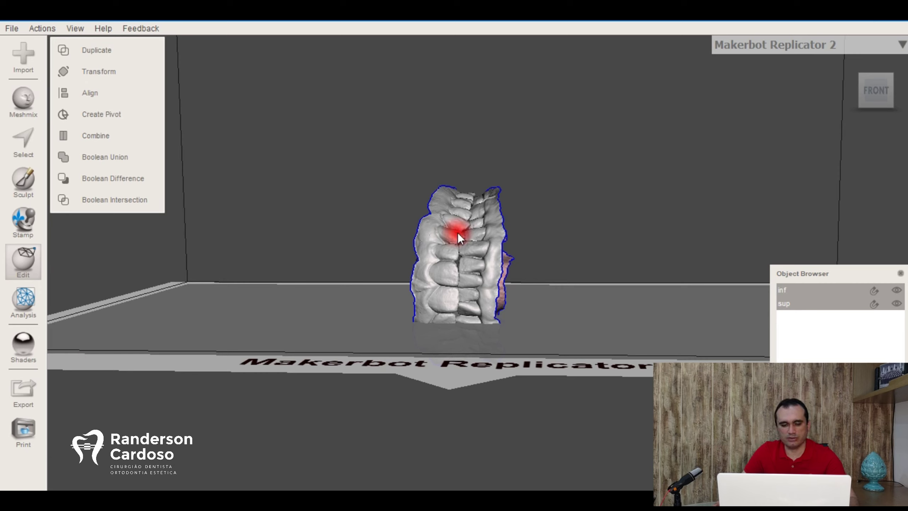
Reselect inf and sup together, rotate them -90° around the Z axis with Transform and accept.
left_click(820, 292)
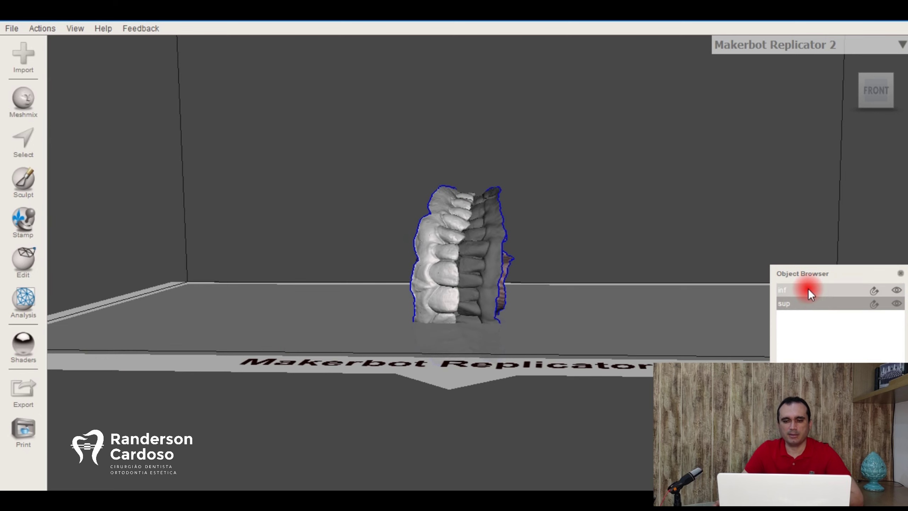
left_click(808, 288)
left_click(809, 302, "shift")
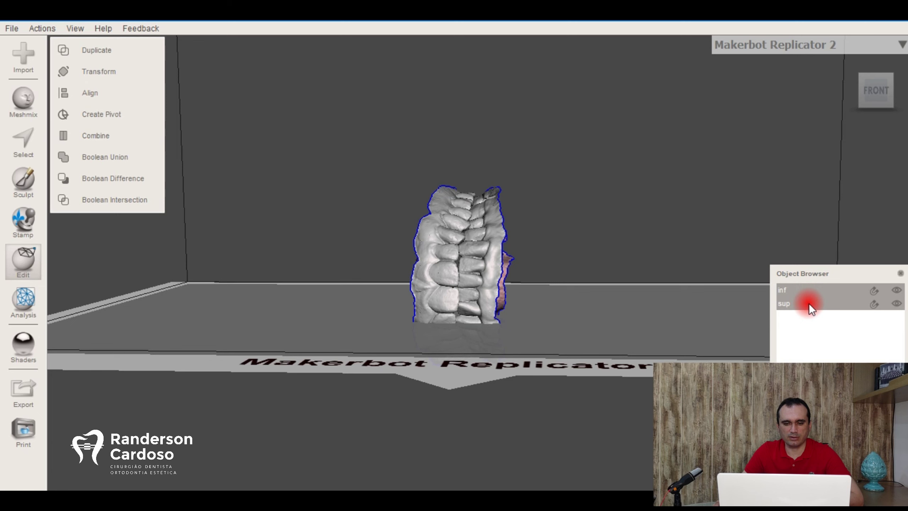
key("t")
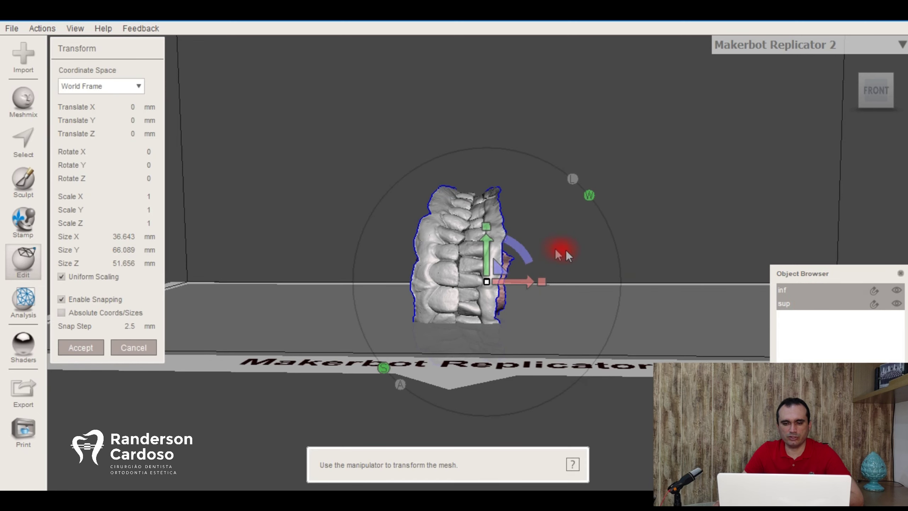
left_click_drag(512, 242, 575, 335)
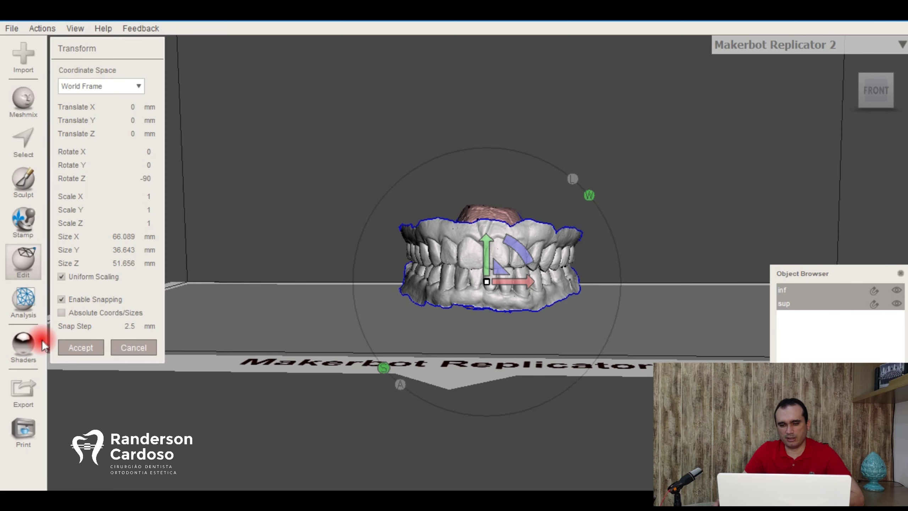
left_click(84, 347)
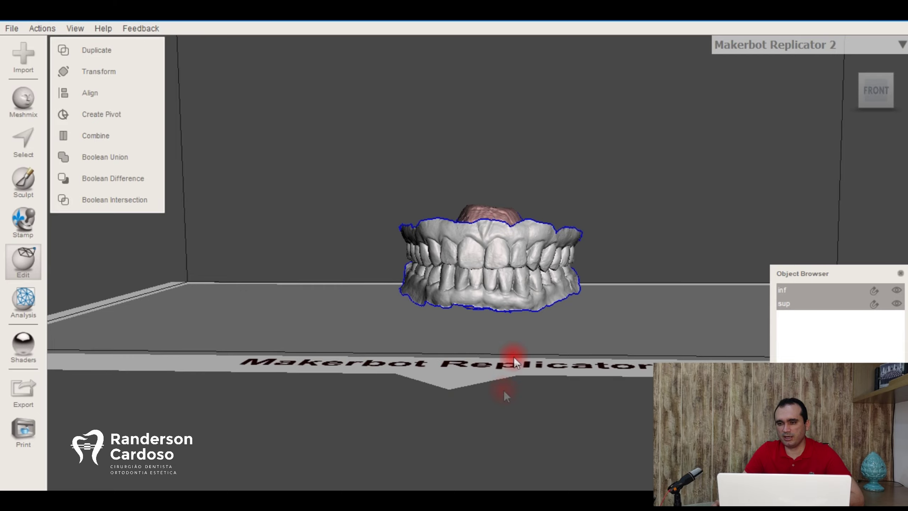
View the arches from an oblique angle and restore the Front view, leaving the view options unchanged.
right_click_drag(514, 357, 906, 86)
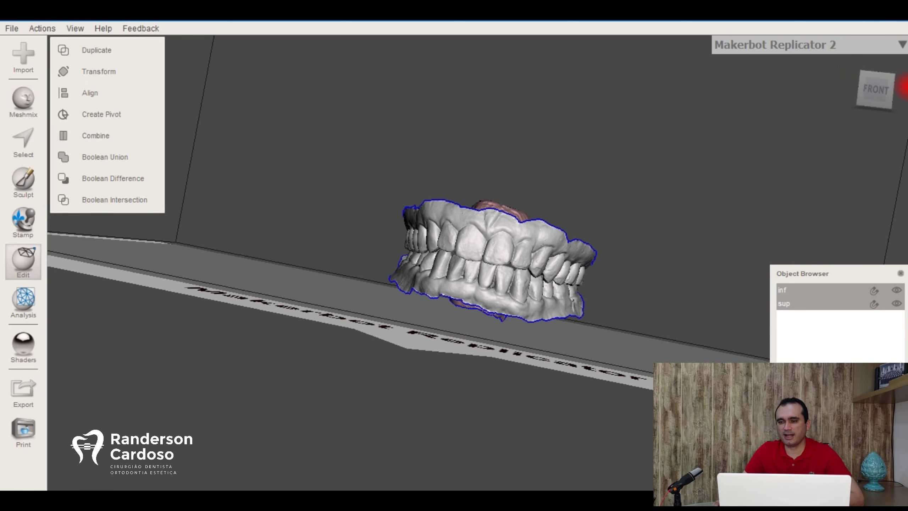
left_click(876, 90)
left_click(902, 115)
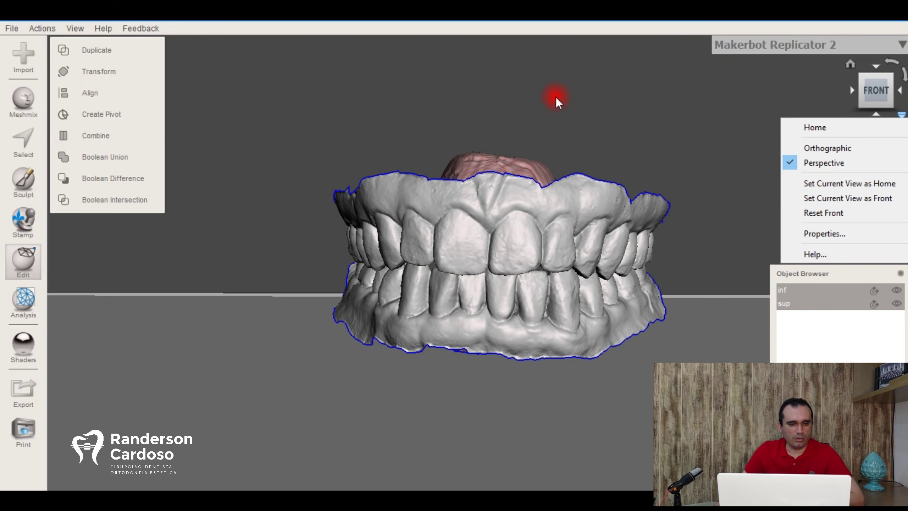
left_click(489, 52)
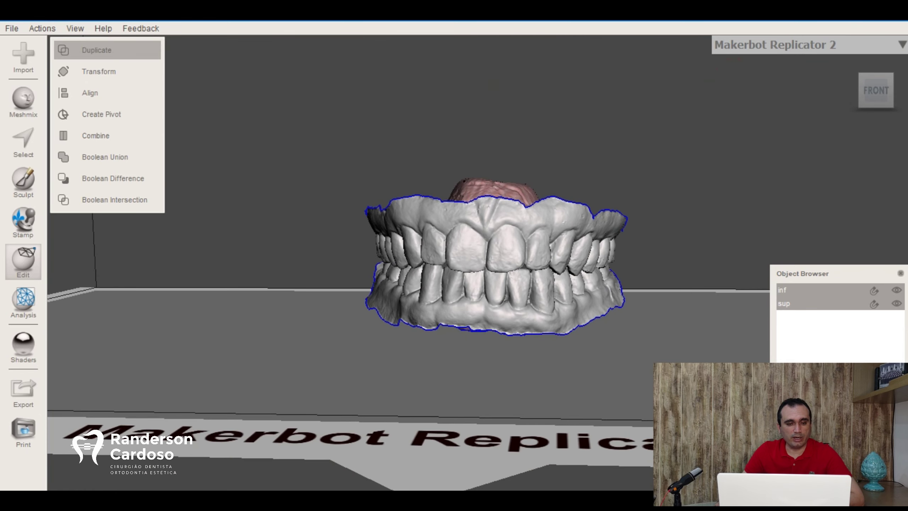
Show the wireframe and examine the mesh triangles on the upper front teeth and gum up close.
left_click(70, 29)
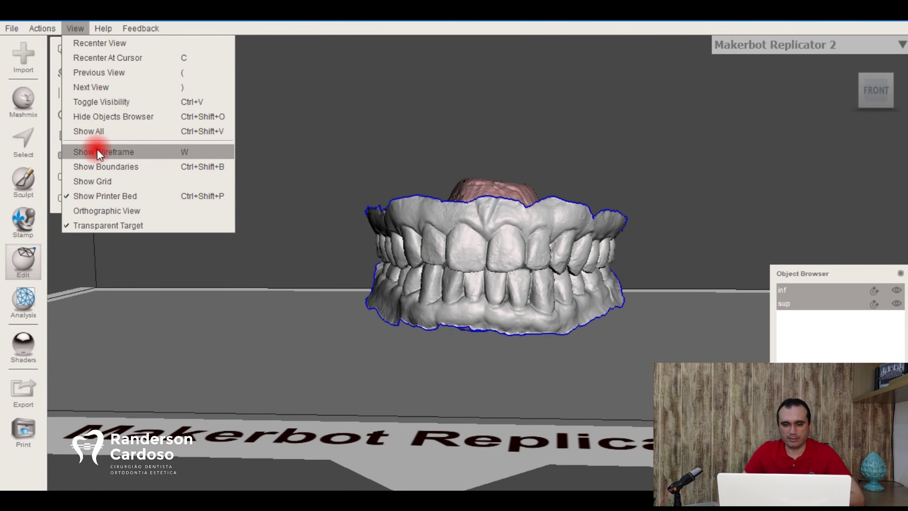
left_click(117, 153)
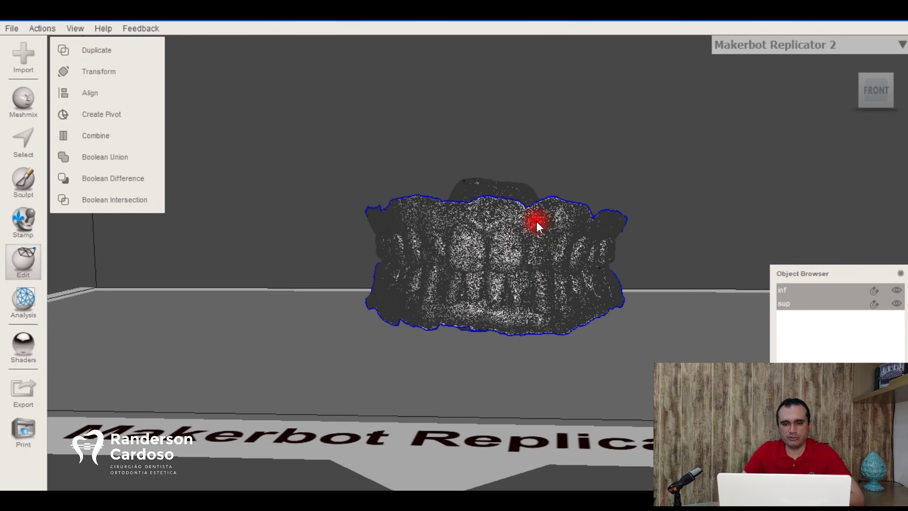
scroll(537, 221, "up", 10)
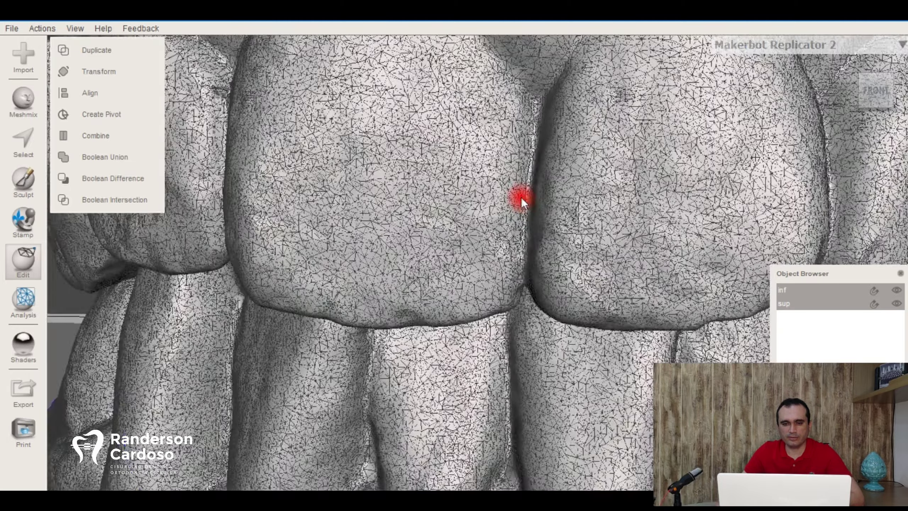
scroll(521, 199, "up", 10)
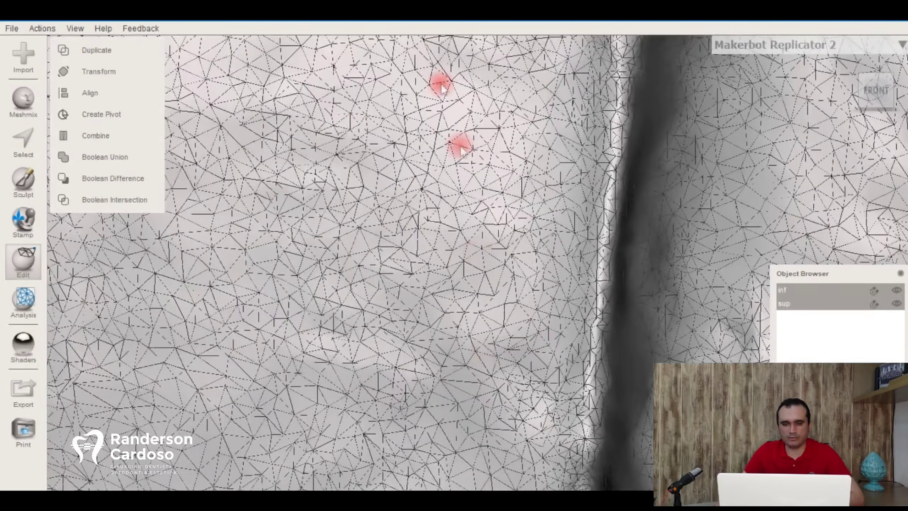
right_click_drag(461, 150, 344, 240)
scroll(401, 151, "down", 6)
scroll(414, 137, "up", 6)
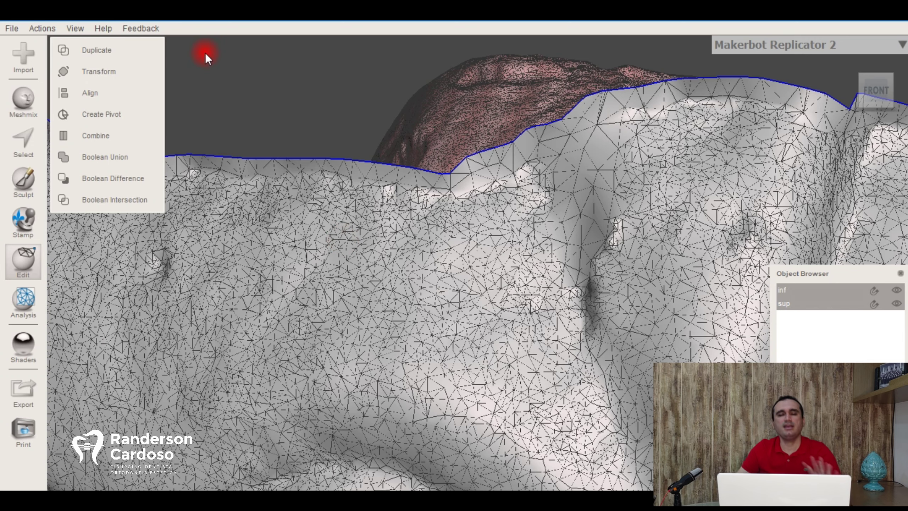
Hide the wireframe and examine the shaded surface of the upper teeth and gum margin from the front-left side.
key("w")
right_click_drag(269, 137, 588, 318)
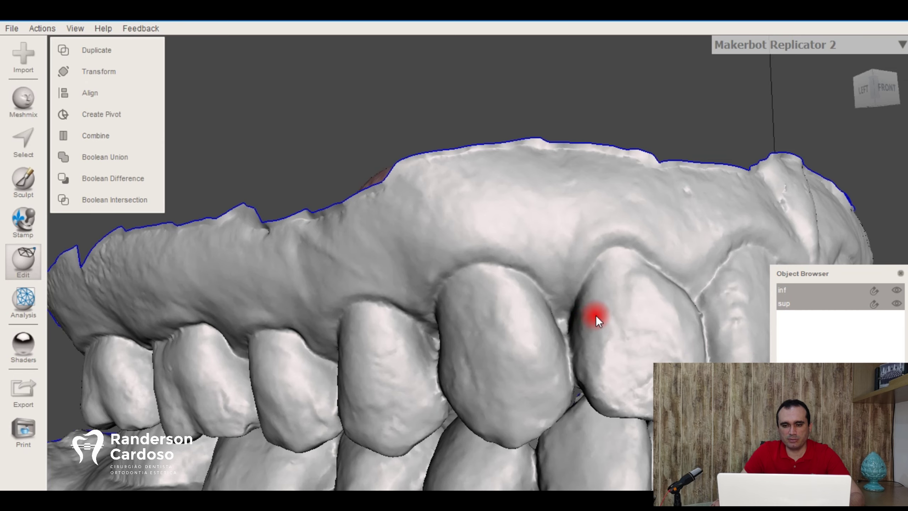
scroll(426, 181, "up", 5)
scroll(459, 194, "down", 5)
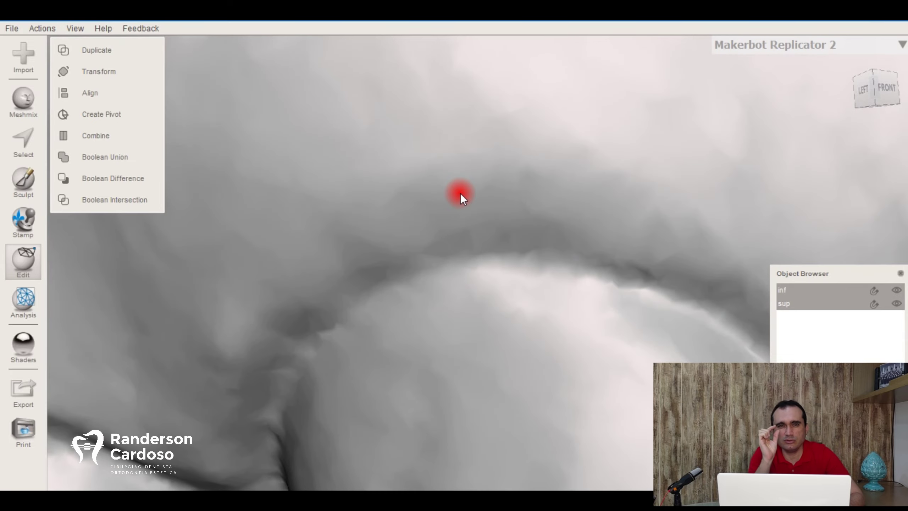
scroll(461, 179, "down", 5)
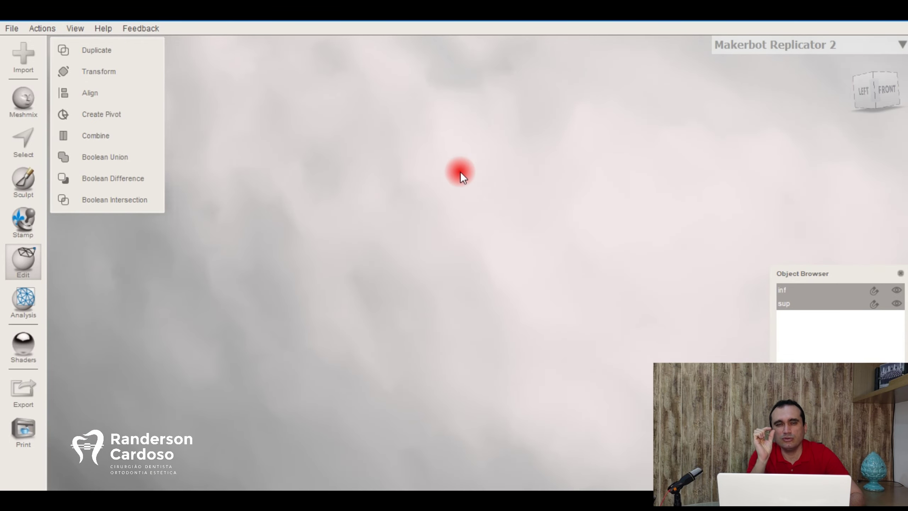
Show the wireframe and examine the individual mesh triangles on the gum above the upper front teeth.
scroll(484, 183, "up", 3)
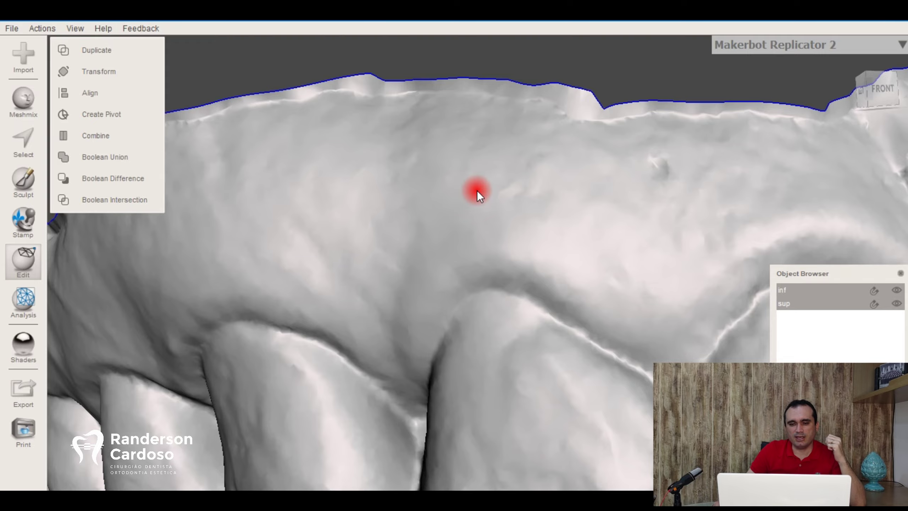
key("w")
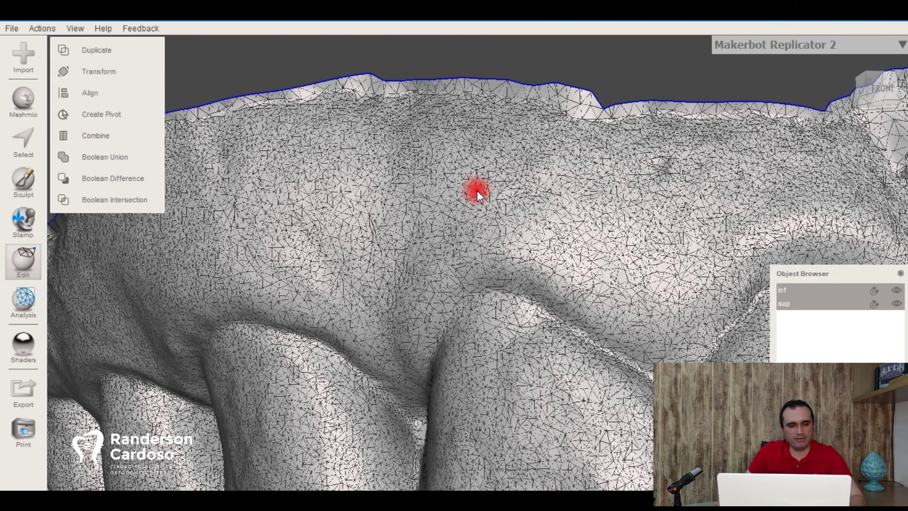
scroll(384, 163, "up", 5)
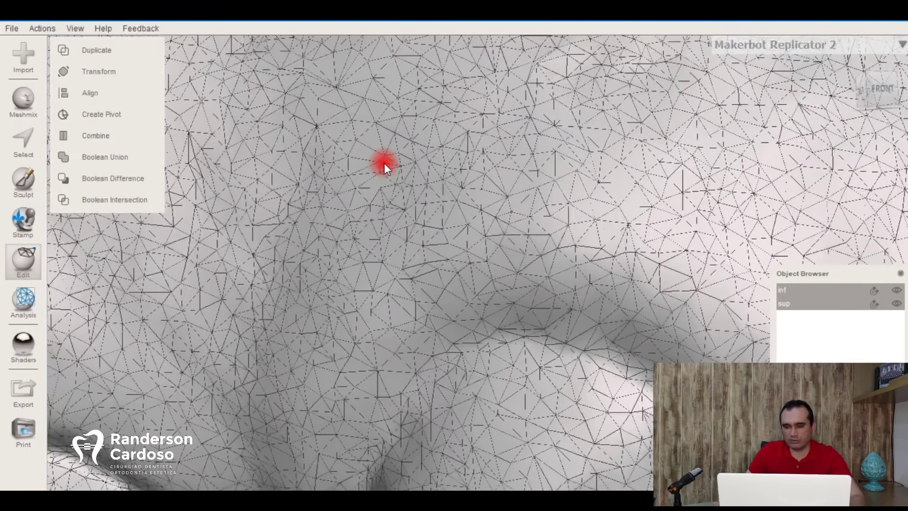
scroll(385, 163, "up", 4)
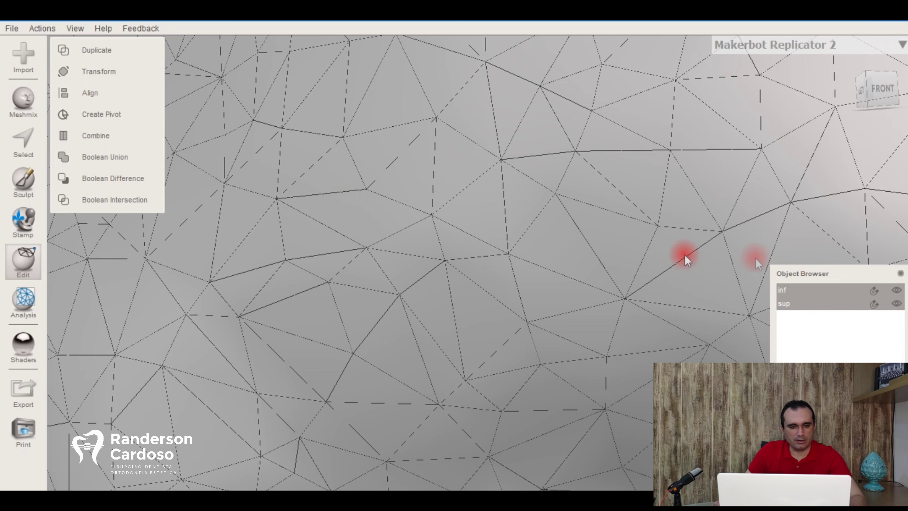
Make sup the active object and set up face selection with the Unwrap Brush at size 0.
left_click(810, 294)
key("s")
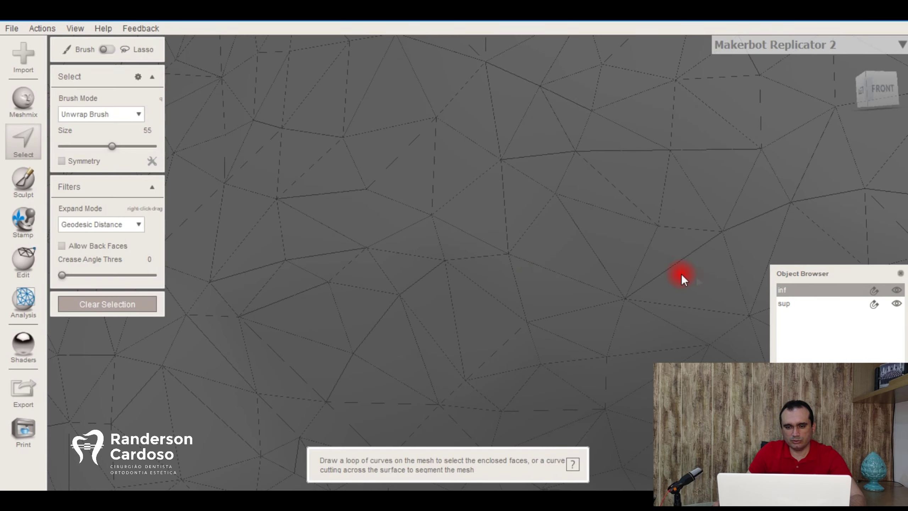
left_click(795, 296)
key("s")
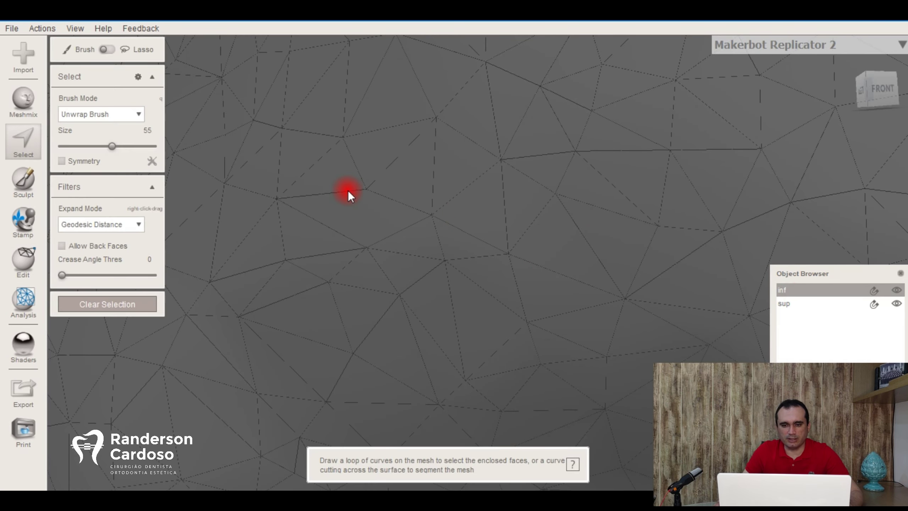
left_click(794, 303)
key("s")
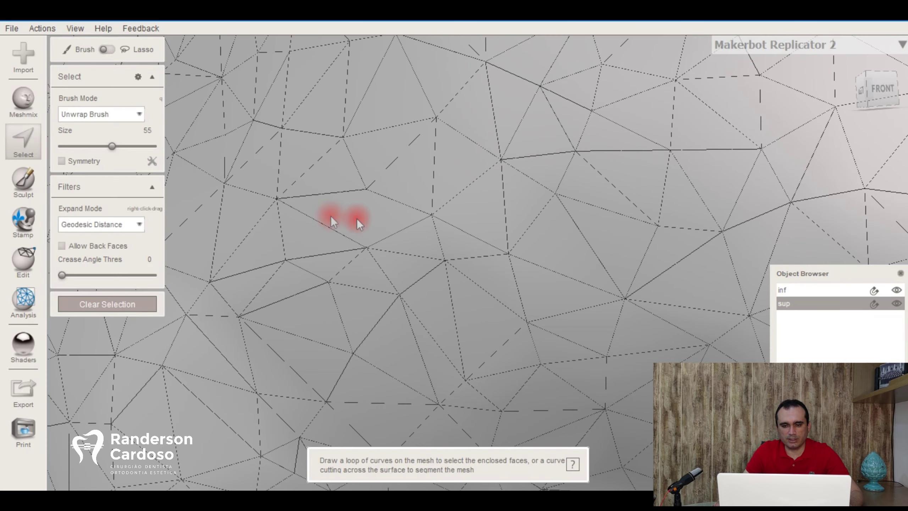
left_click_drag(83, 146, 59, 145)
Select a connected patch of individual triangles one by one on the gum above the upper front teeth.
left_click(472, 214)
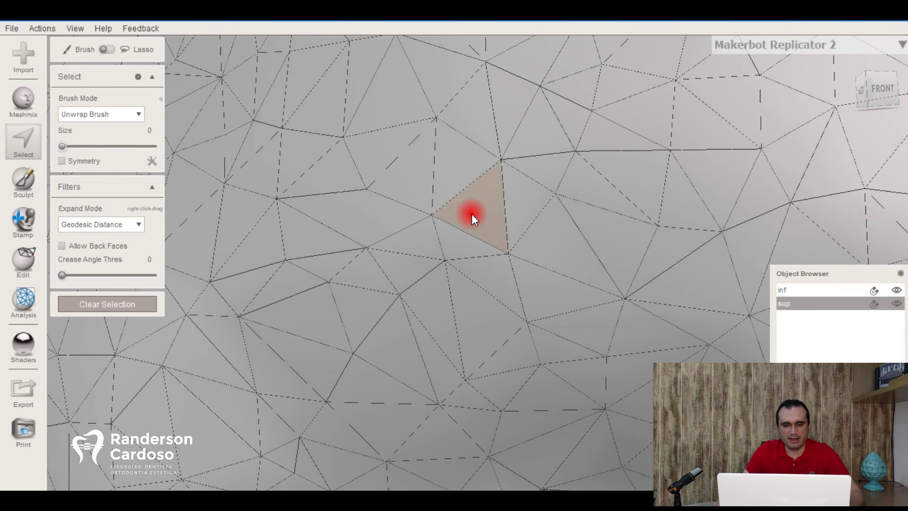
left_click(517, 197)
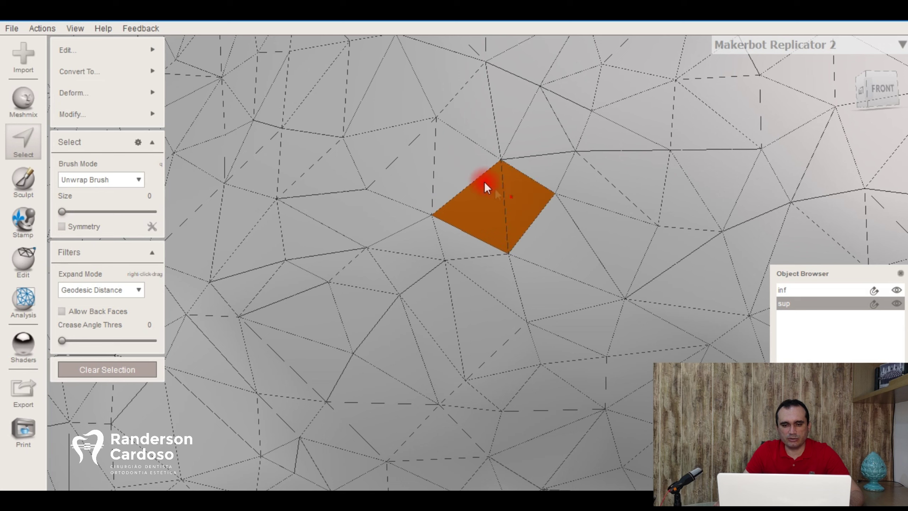
left_click(454, 157)
left_click(412, 246)
left_click(460, 263)
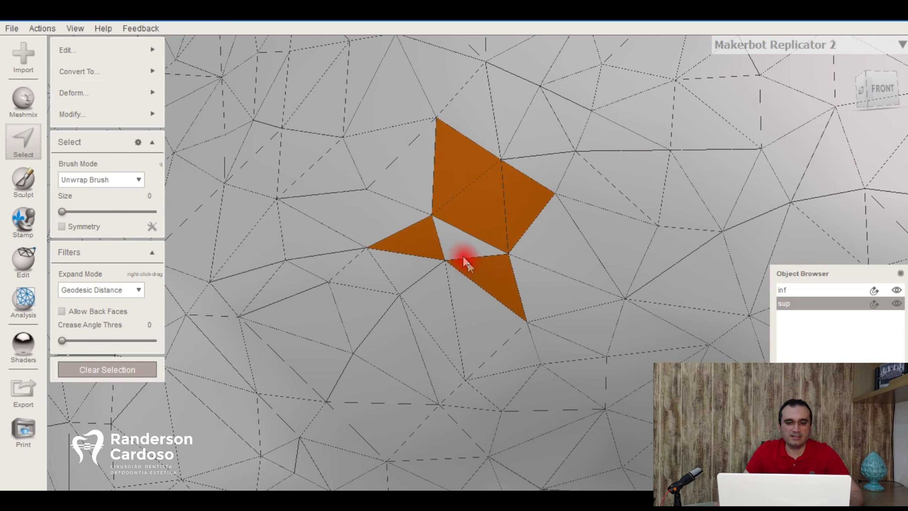
left_click(461, 256)
left_click(458, 301)
left_click(429, 296)
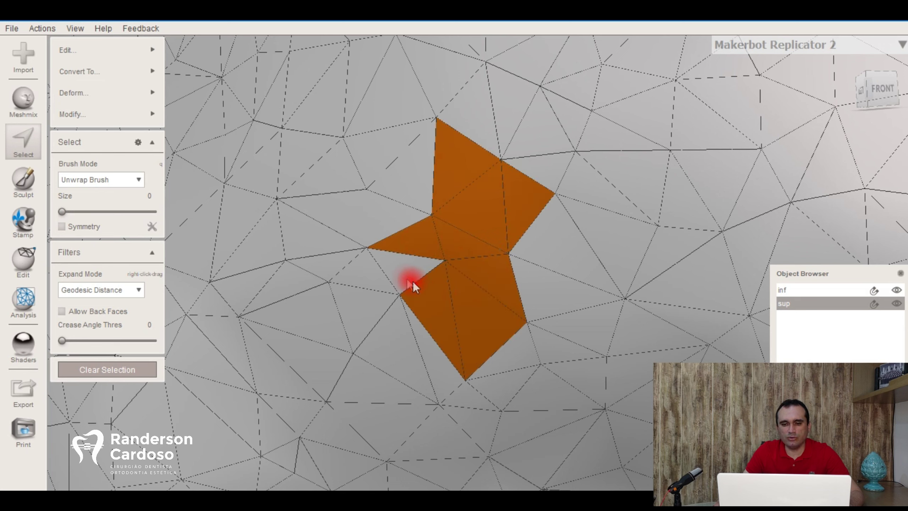
left_click(328, 183)
left_click(344, 205)
left_click(362, 153)
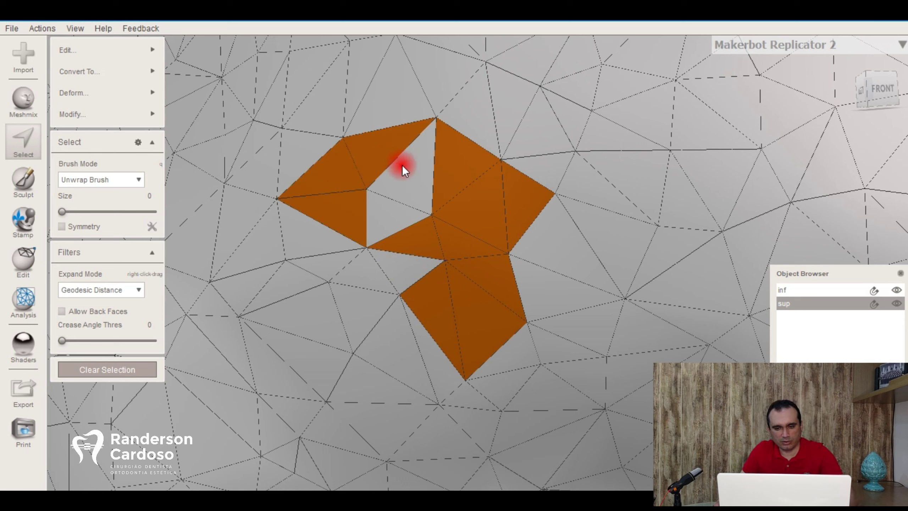
left_click(402, 165)
left_click(401, 207)
left_click(391, 113)
left_click(308, 145)
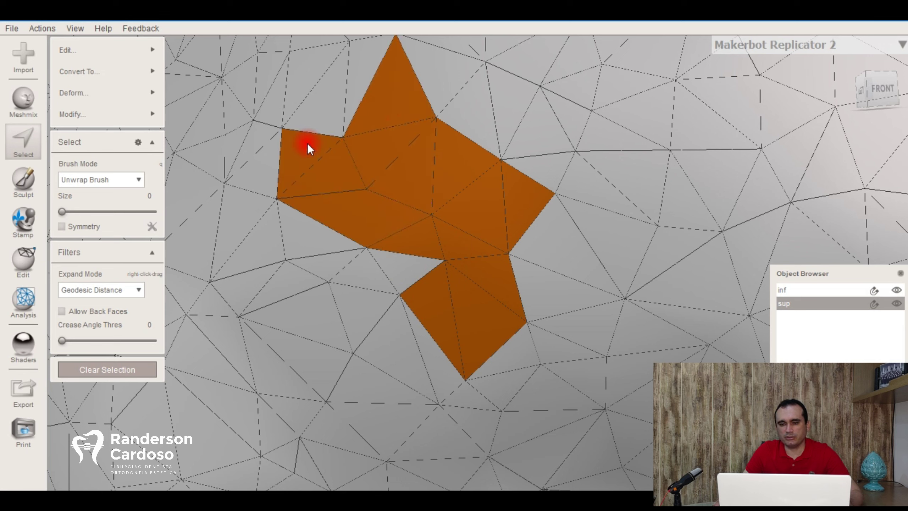
left_click(324, 95)
left_click(359, 76)
Hide the wireframe and examine the selected patch on the shaded gum surface from afar and up close.
scroll(412, 214, "down", 3)
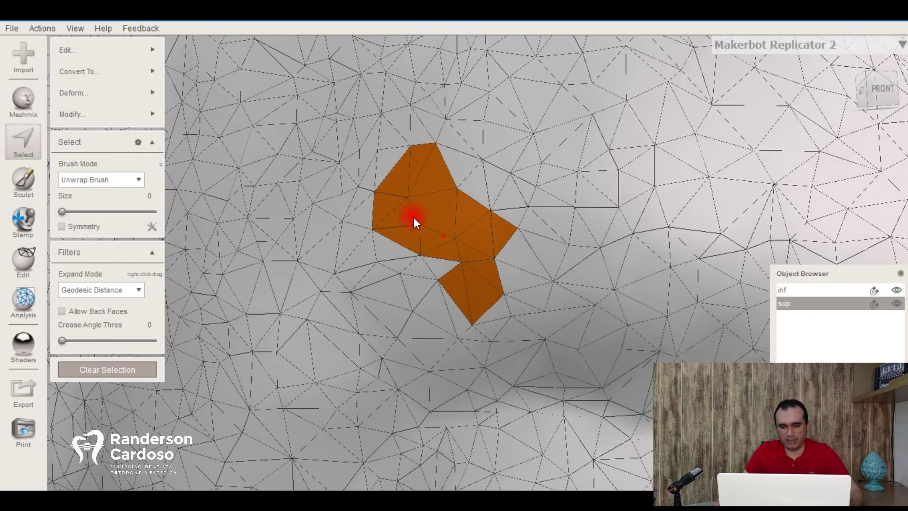
scroll(427, 241, "down", 5)
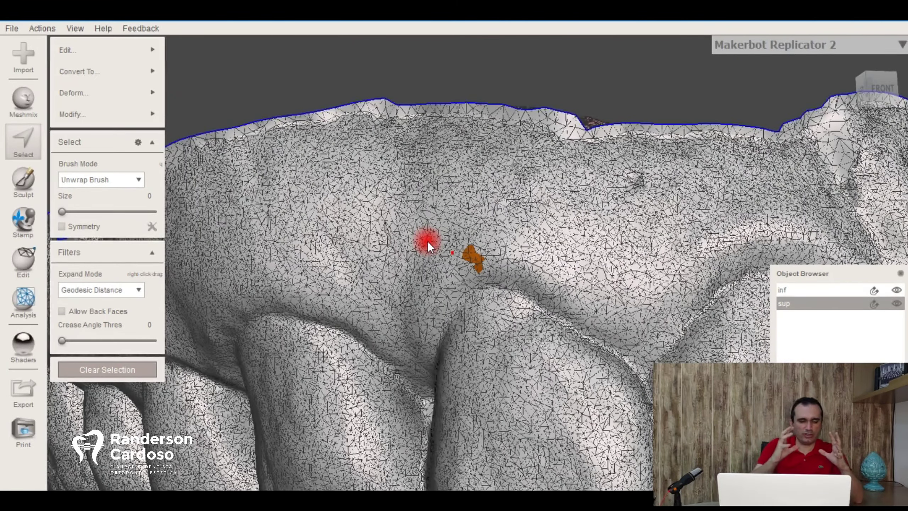
scroll(427, 241, "down", 5)
mouse_move(481, 270)
right_mouse_down()
mouse_move(529, 259)
mouse_move(515, 252)
mouse_move(492, 259)
right_mouse_up()
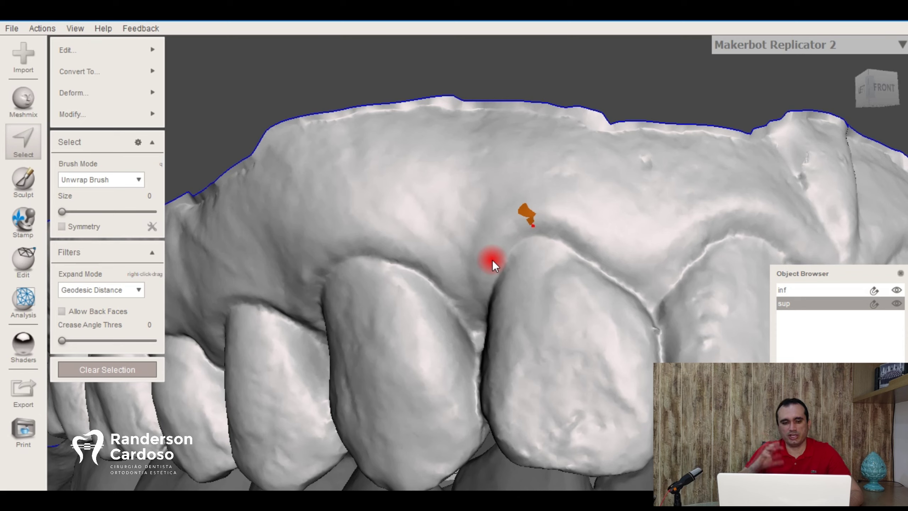
scroll(532, 199, "up", 3)
scroll(533, 199, "up", 5)
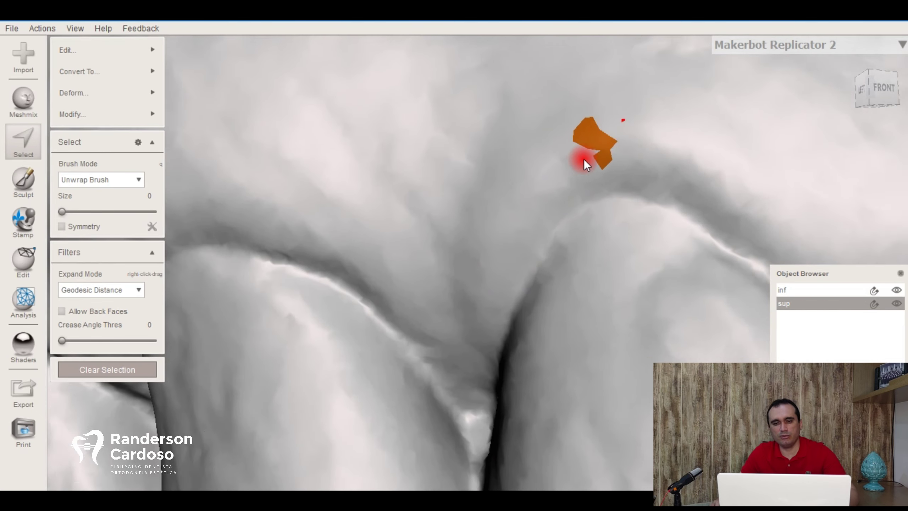
scroll(568, 216, "up", 4)
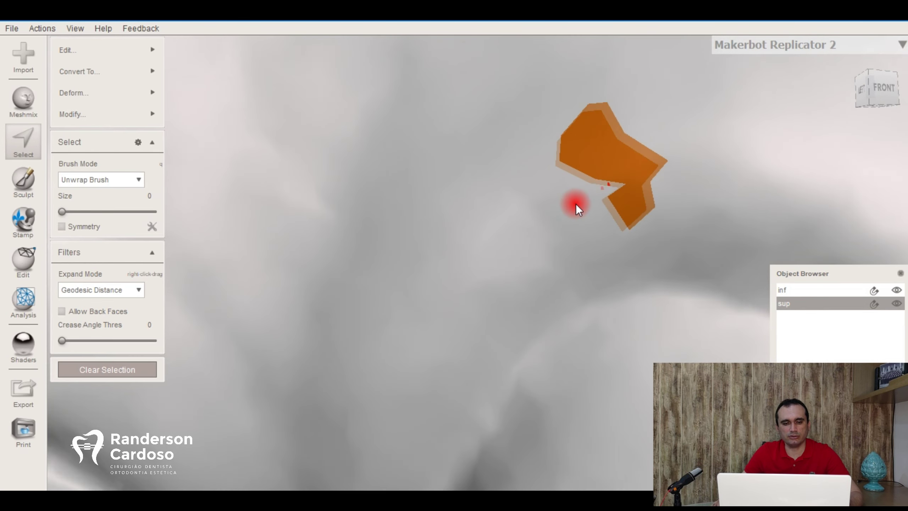
middle_click_drag(612, 171, 503, 228)
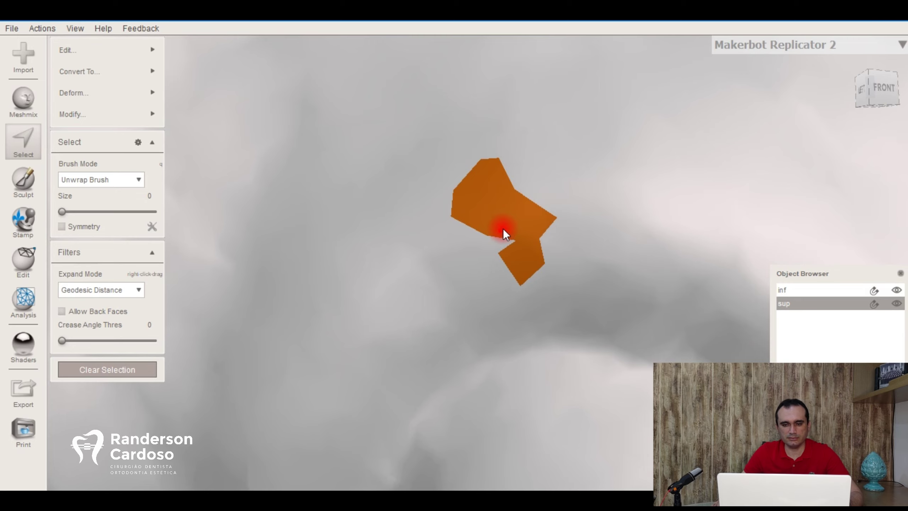
Show the wireframe over the whole upper gum area and clear the triangle selection.
key("w")
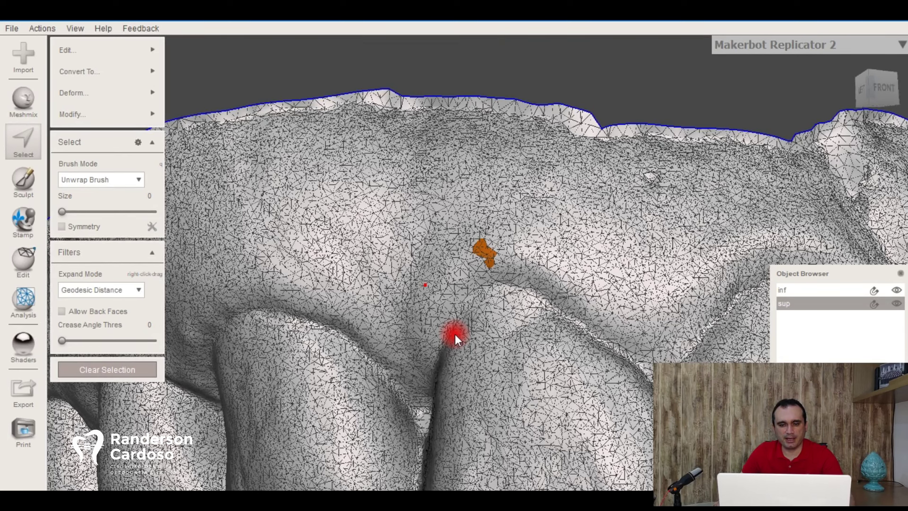
left_click(117, 369)
left_click(193, 342)
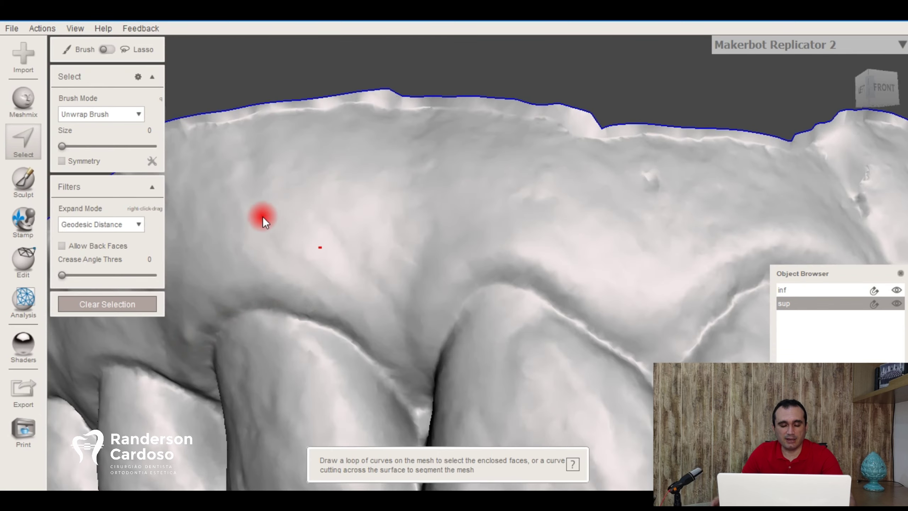
Toggle the wireframe display on and off several times, leaving it hidden.
key("w")
key("w")
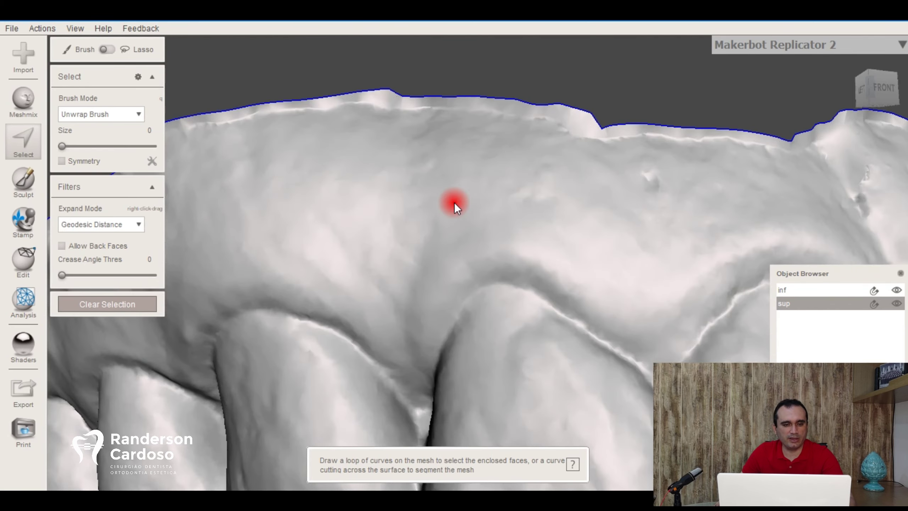
key("w")
key("w")
key("w")
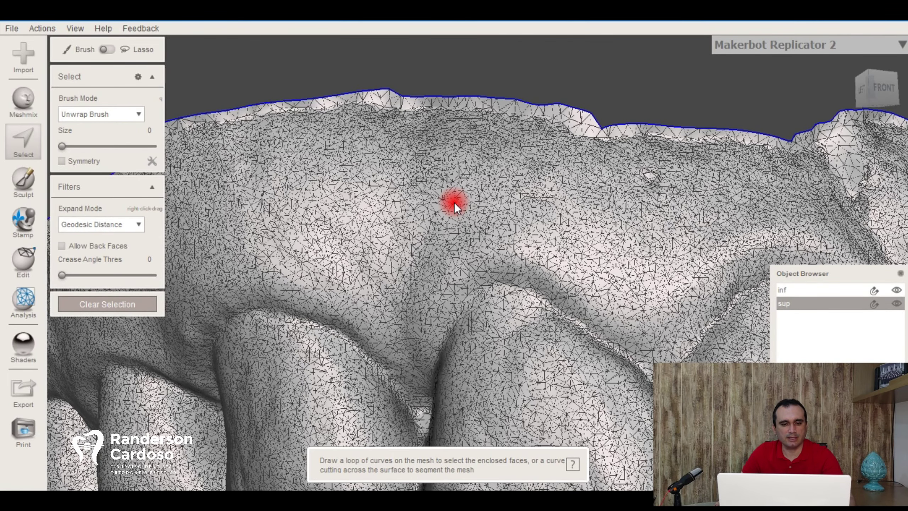
left_click(76, 29)
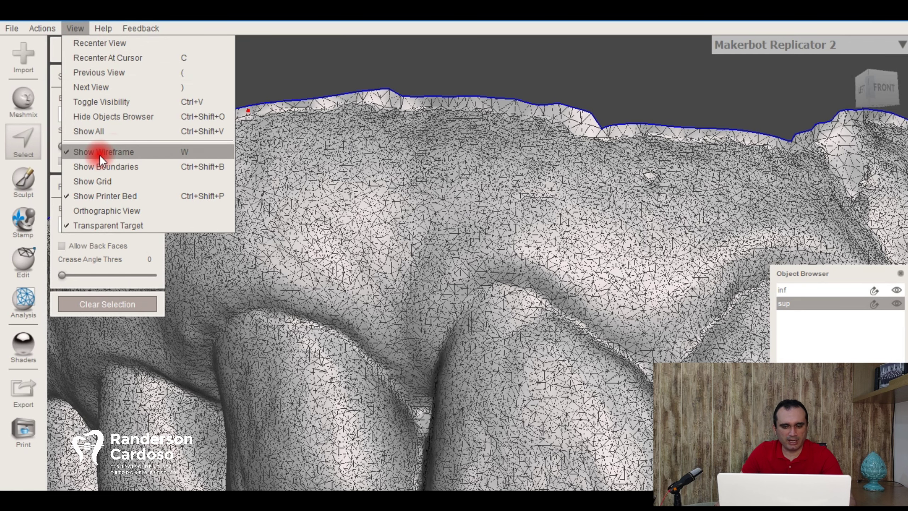
left_click(112, 154)
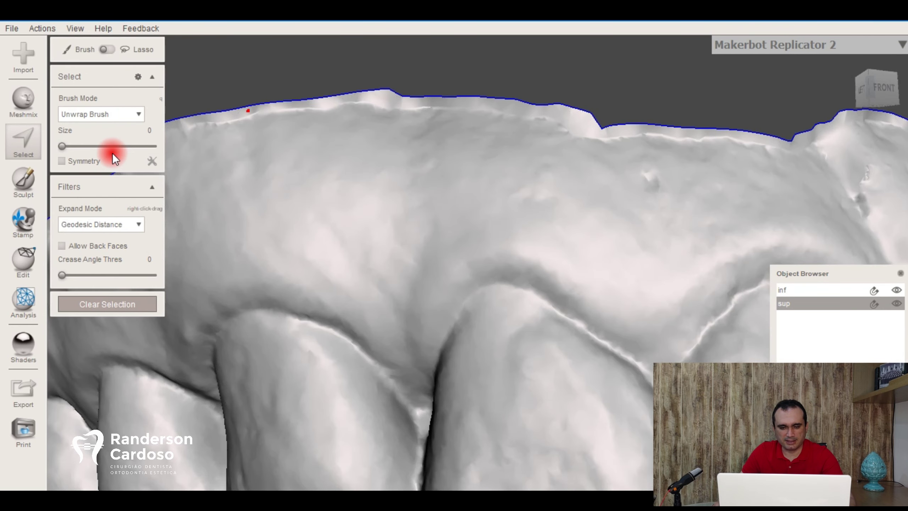
Bring both arches into full front view, hide the printer bed and leave the Select tool.
scroll(467, 235, "down", 10)
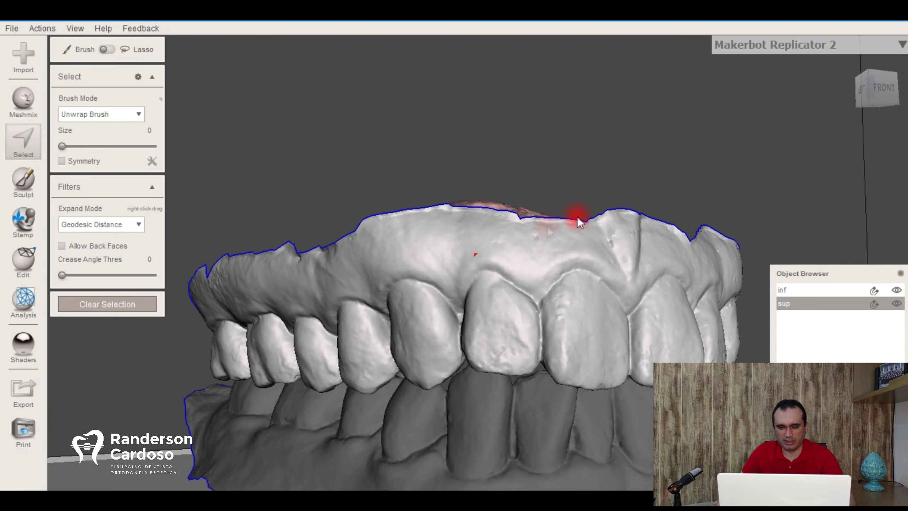
right_click_drag(577, 217, 539, 223)
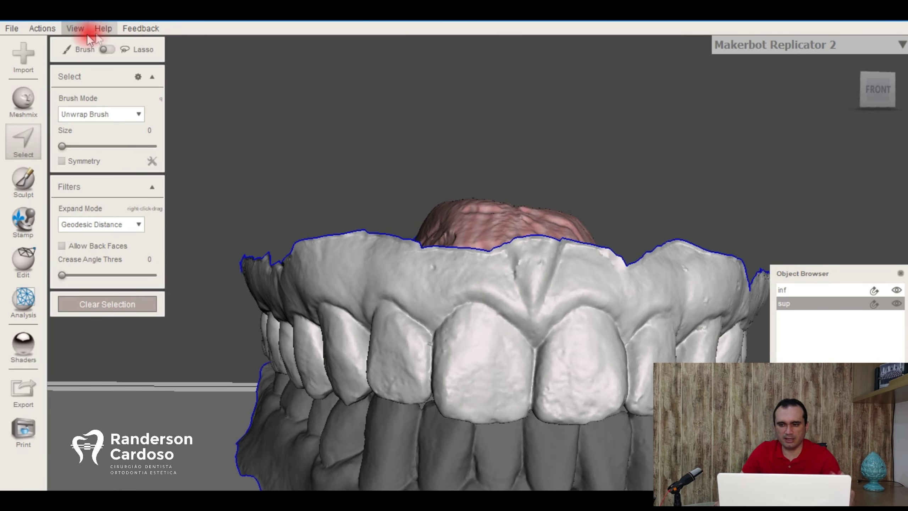
scroll(360, 316, "down", 3)
scroll(501, 407, "down", 4)
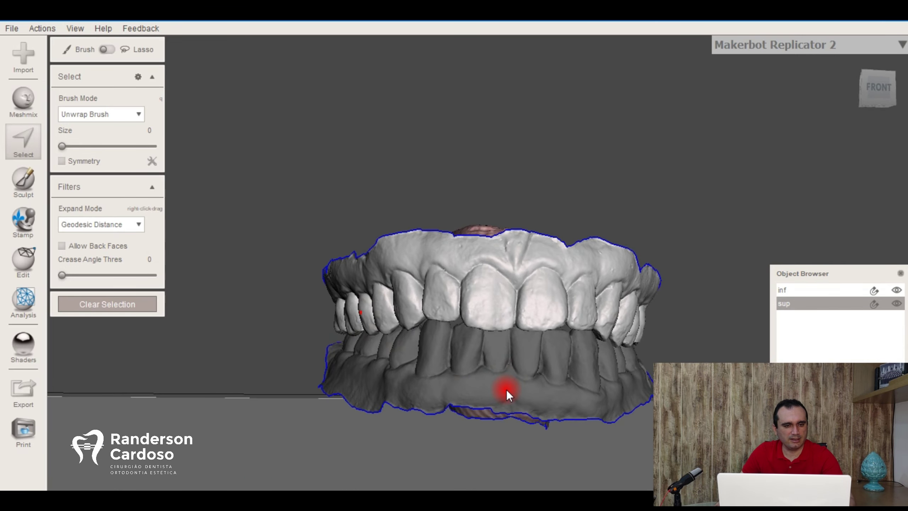
scroll(507, 396, "down", 3)
scroll(506, 396, "down", 3)
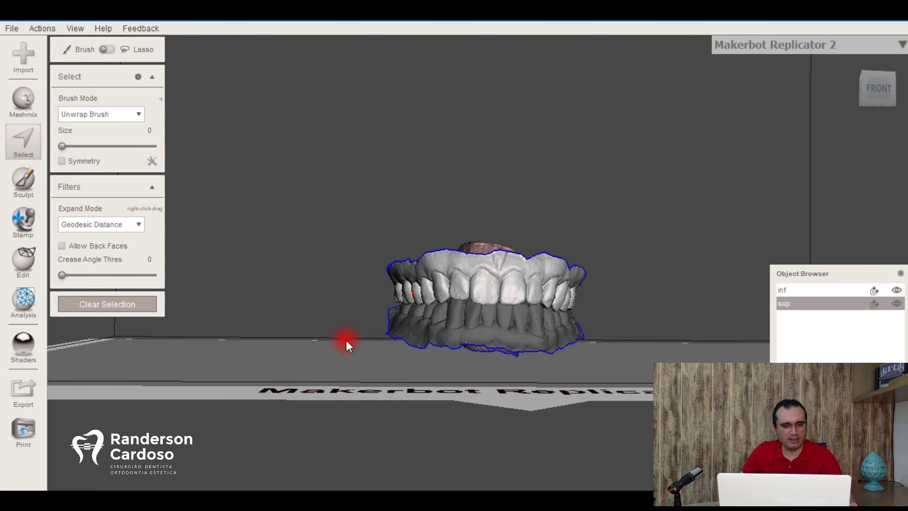
right_click_drag(345, 345, 389, 219)
left_click(44, 28)
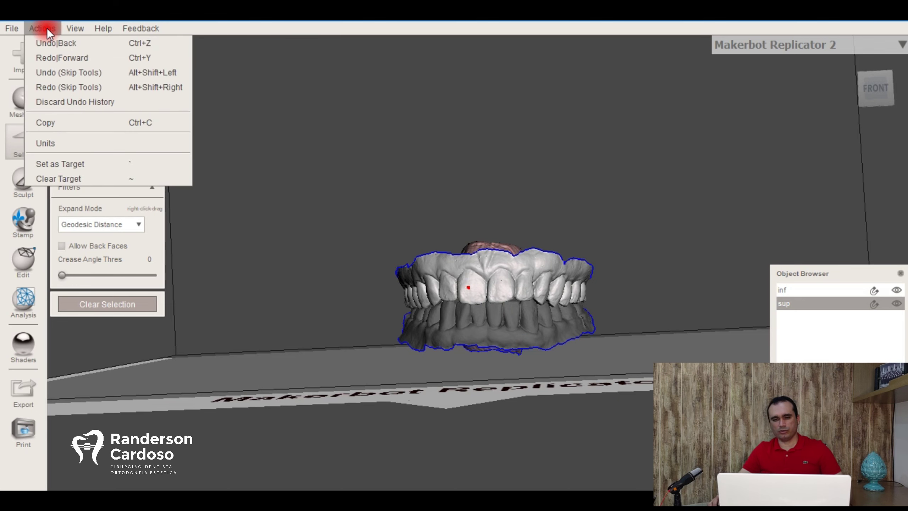
mouse_move(73, 29)
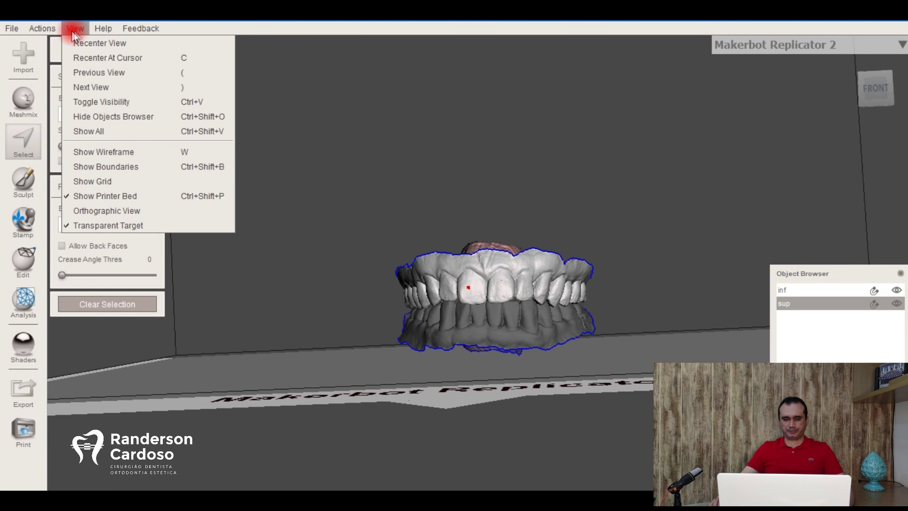
left_click(98, 196)
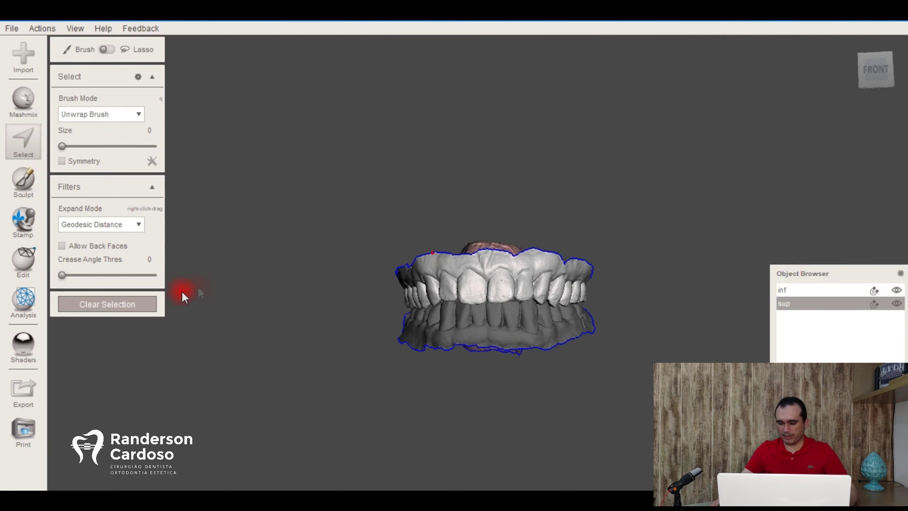
left_click(132, 307)
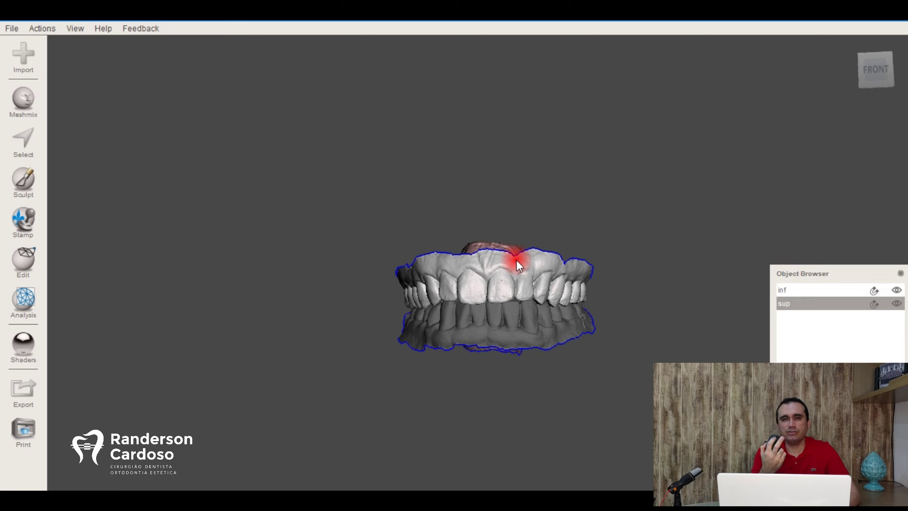
View both arches slightly closer and orbit them to a steeply tilted angle.
scroll(516, 260, "down", 1)
scroll(516, 260, "up", 3)
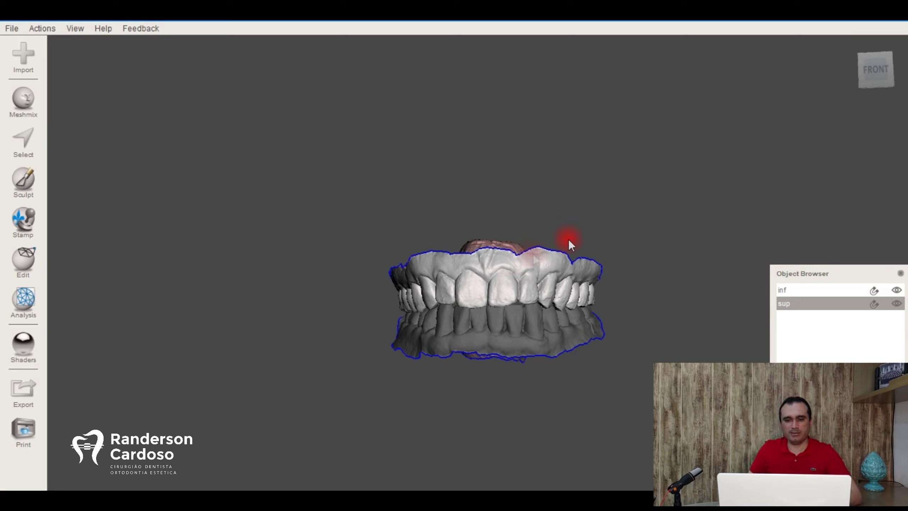
right_click_drag(472, 229, 907, 119)
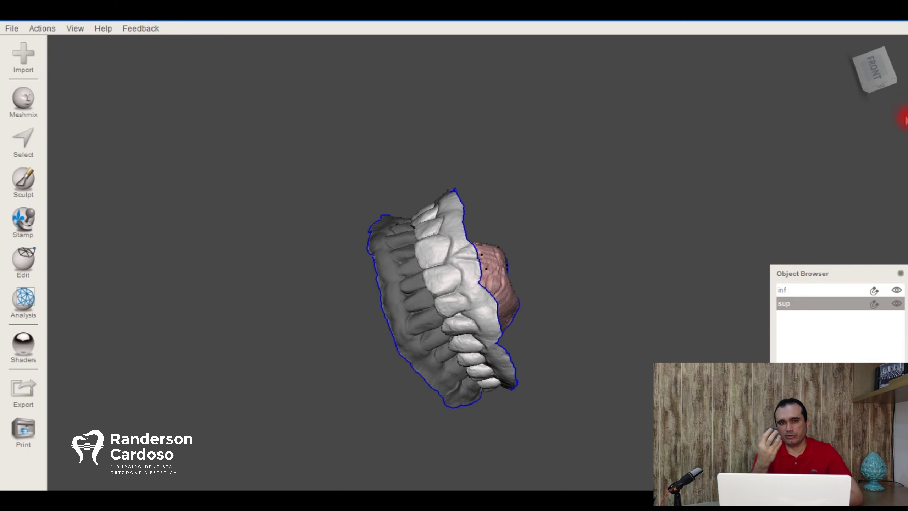
Return both arches to the home front view and examine them at close and distant zoom, finishing with a small sideways pan.
left_click(851, 44)
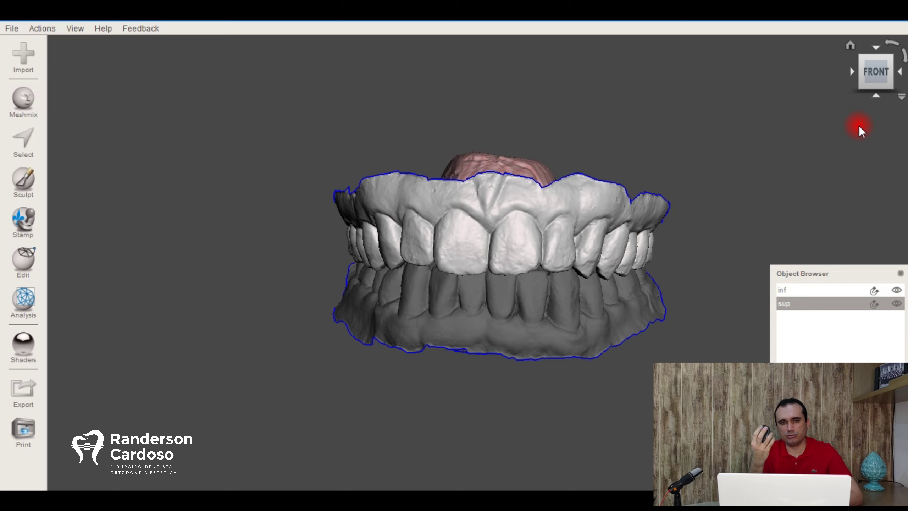
scroll(859, 125, "down", 5)
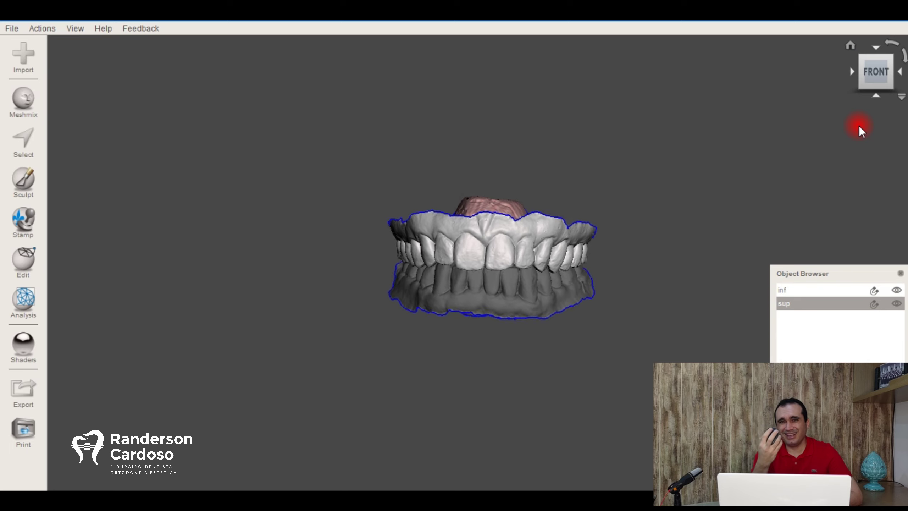
scroll(860, 127, "up", 3)
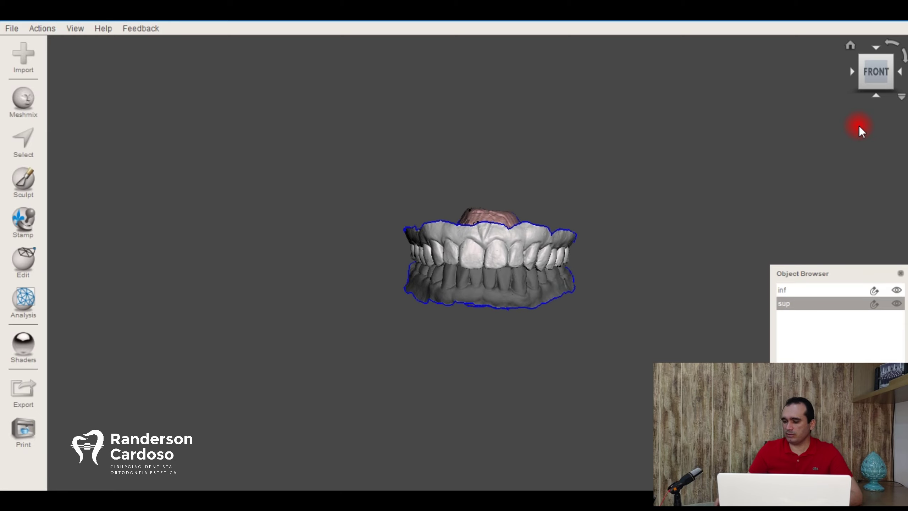
scroll(858, 125, "up", 5)
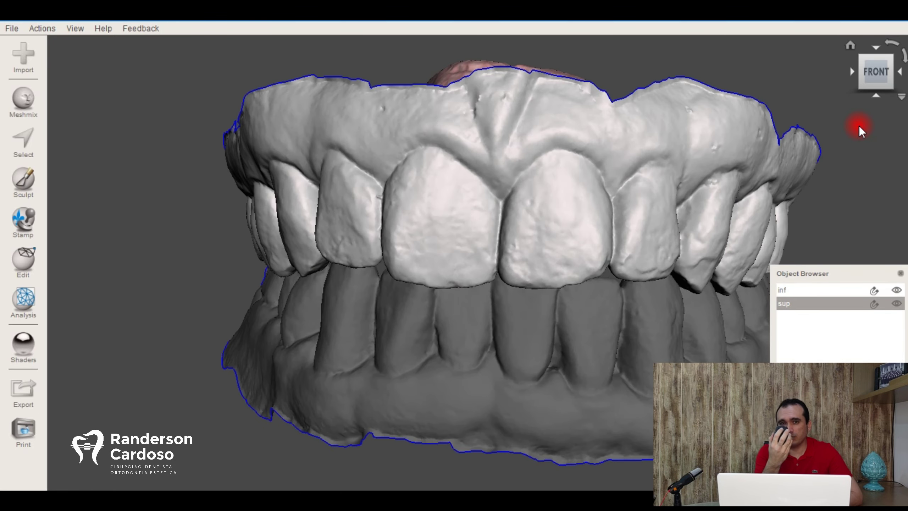
scroll(859, 125, "up", 2)
scroll(858, 124, "down", 5)
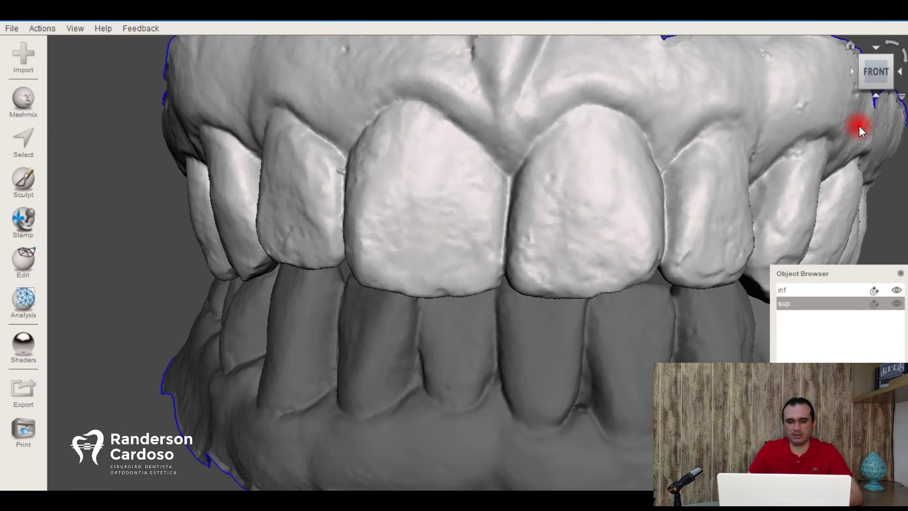
scroll(858, 125, "down", 3)
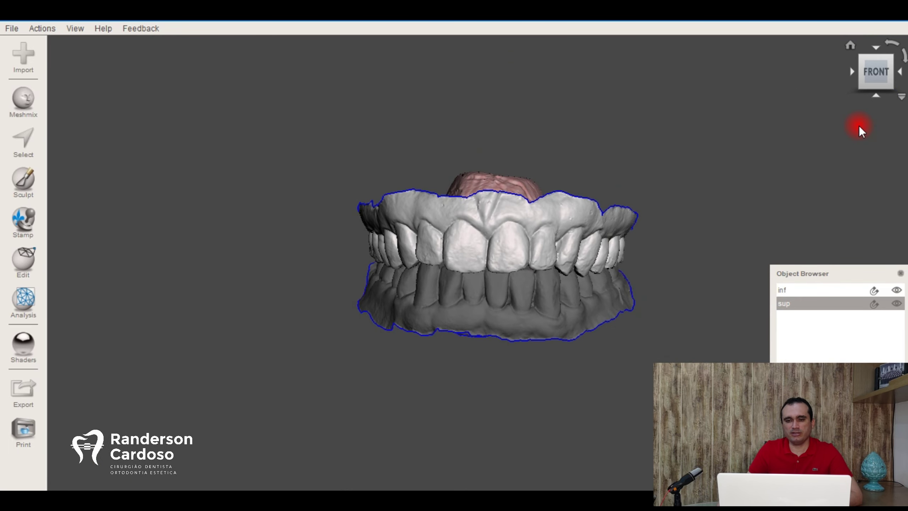
scroll(859, 125, "up", 1)
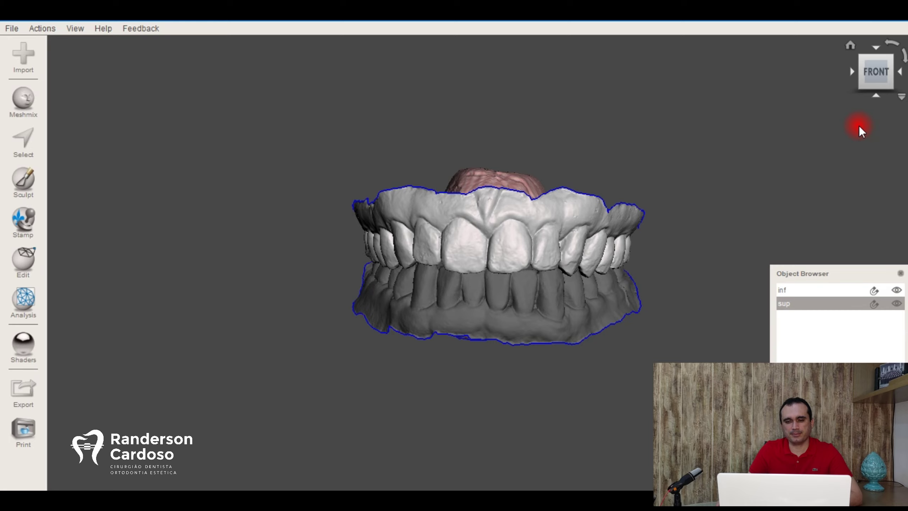
middle_click_drag(859, 125, 819, 121)
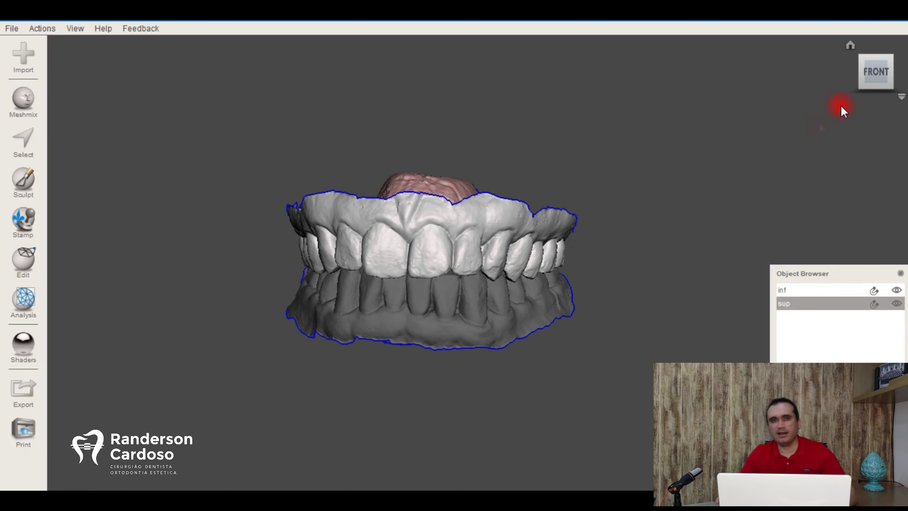
mouse_move(852, 95)
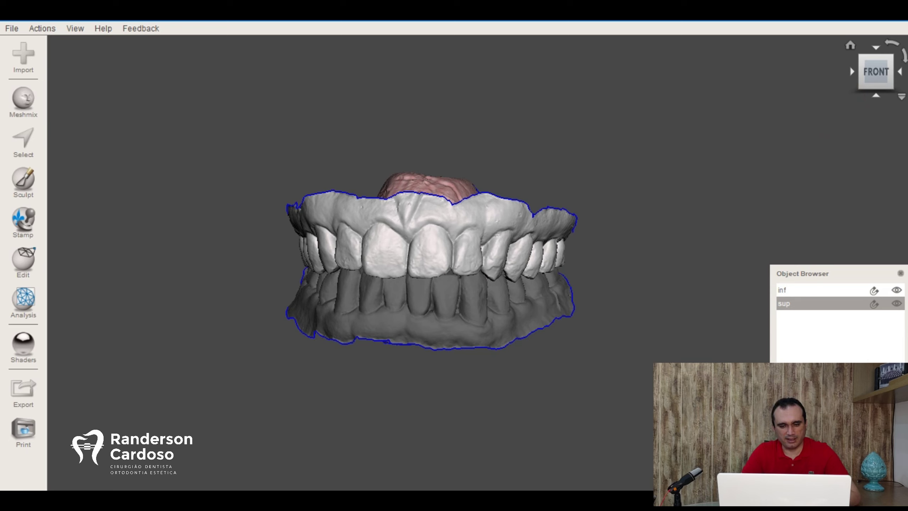